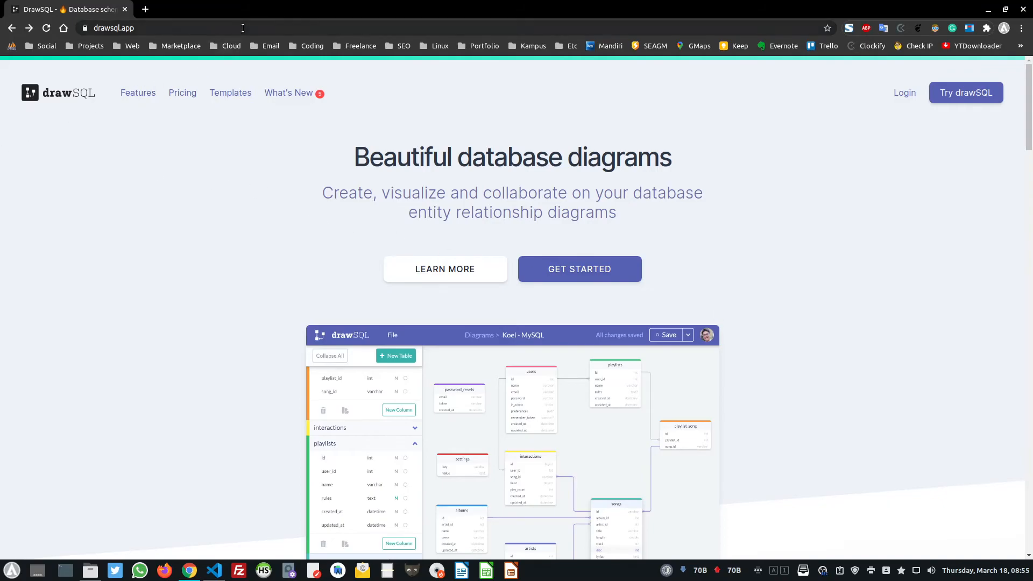
Open the landing page's demo screenshot in its own tab at full size
click(225, 29)
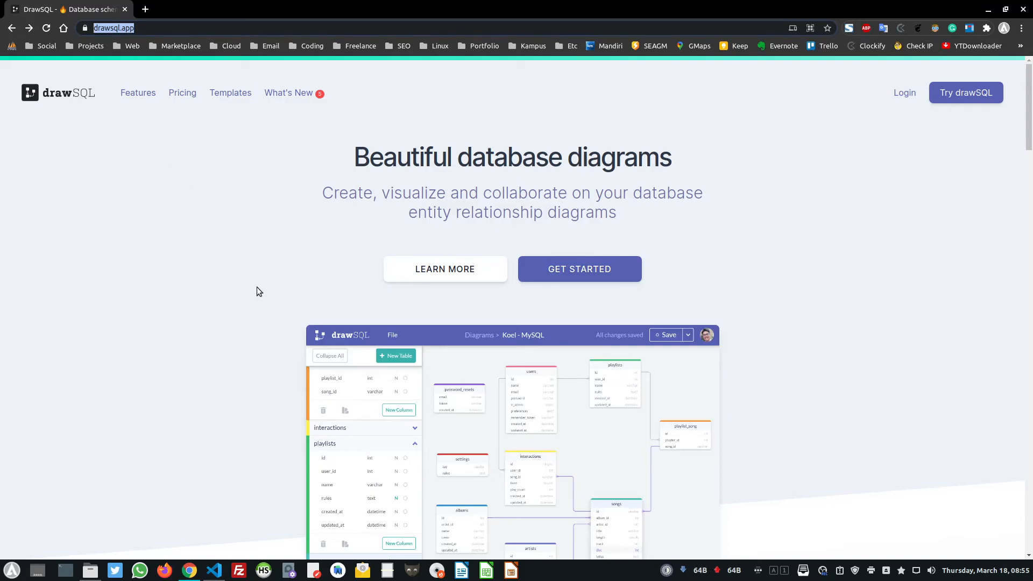
scroll(256, 286, down, 5)
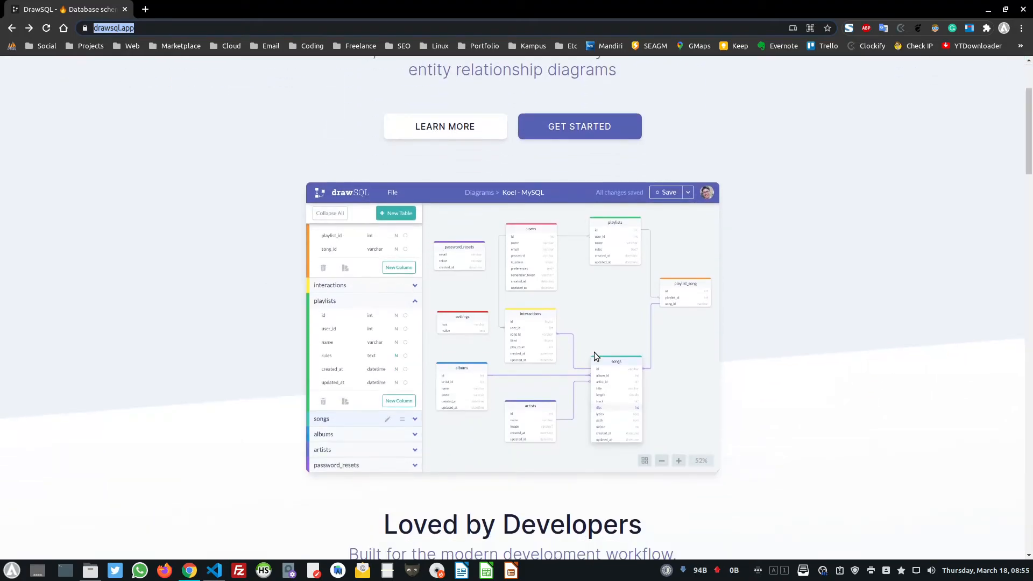
right_click(401, 276)
click(407, 281)
key(ctrl+Tab)
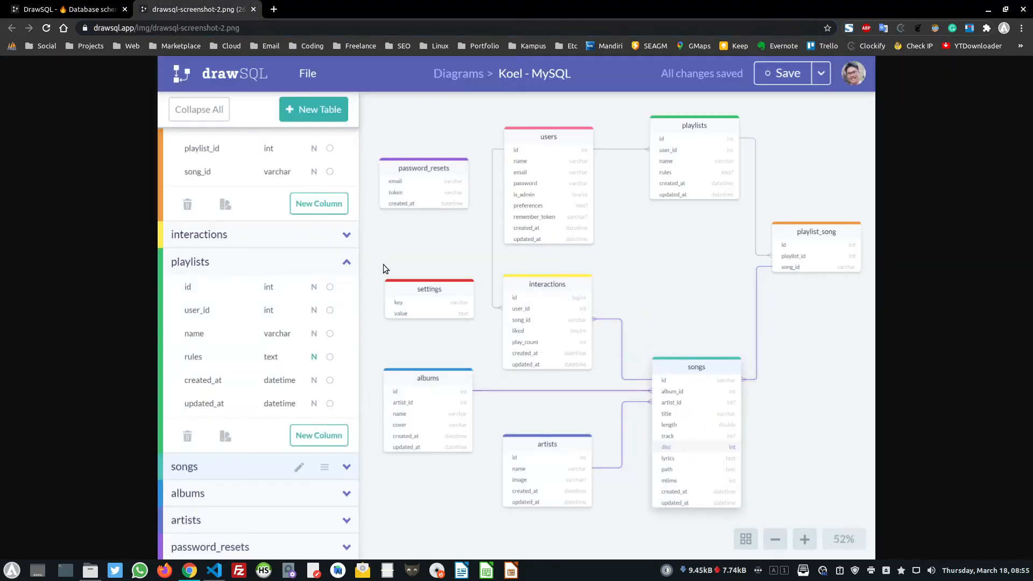
click(441, 270)
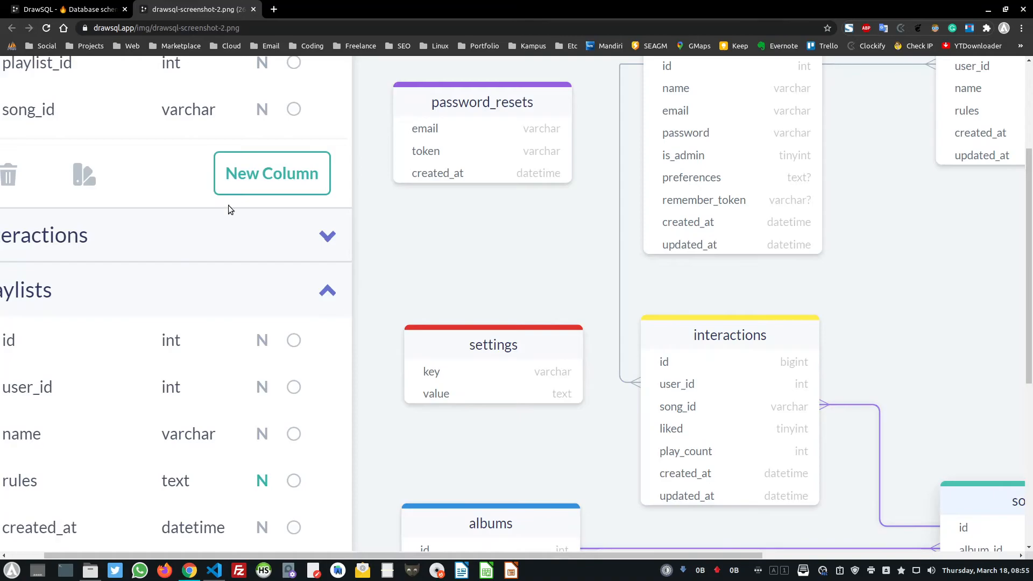
Look over the full-size demo screenshot, then return to the landing page
scroll(314, 224, down, 2)
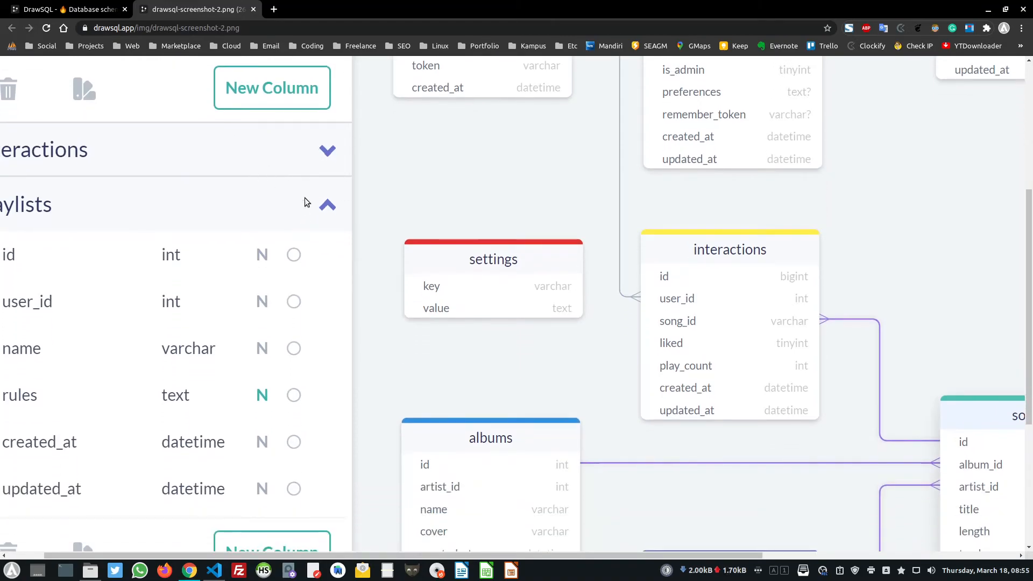
scroll(383, 240, down, 1)
scroll(383, 240, down, 3)
scroll(386, 239, right, 2)
scroll(387, 239, left, 2)
scroll(387, 239, right, 5)
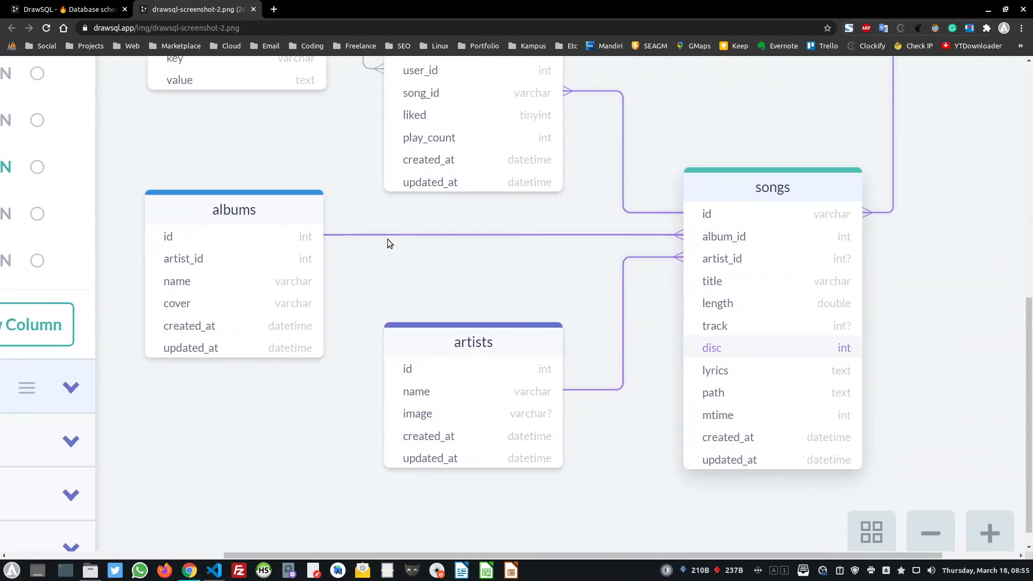
scroll(388, 239, up, 2)
scroll(389, 239, up, 6)
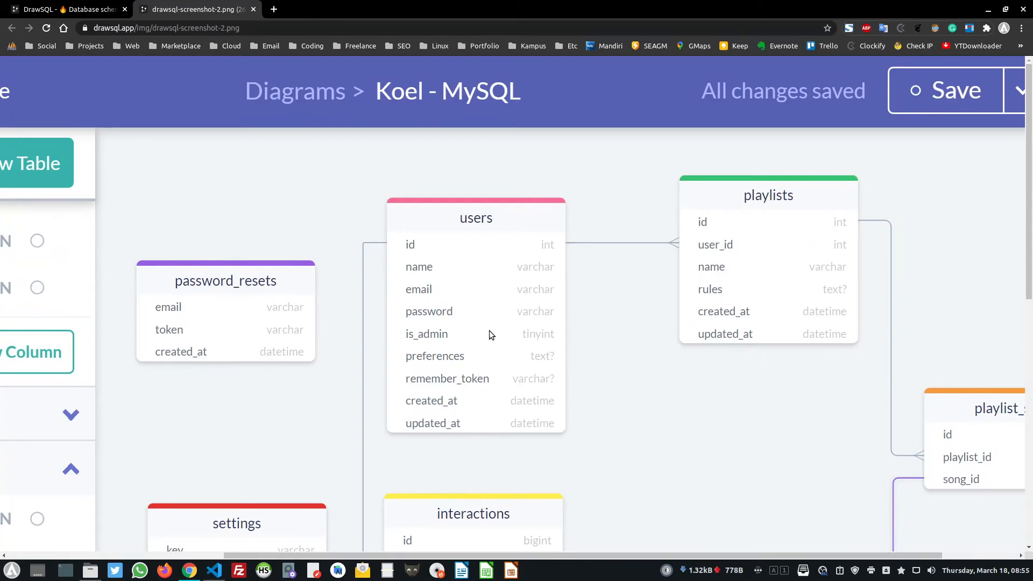
scroll(491, 320, right, 1)
scroll(493, 317, right, 2)
scroll(492, 317, left, 2)
click(252, 9)
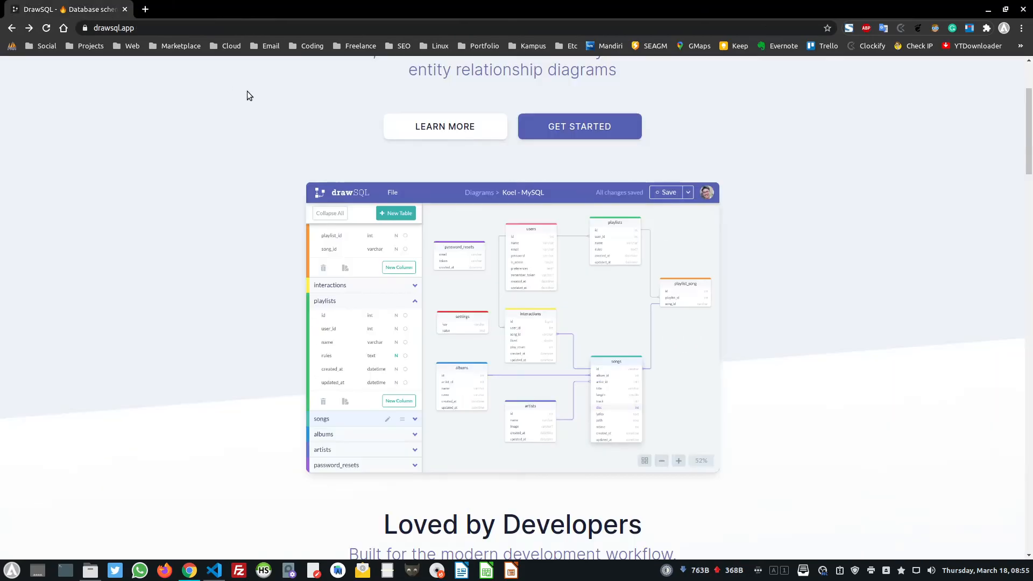
scroll(467, 253, up, 2)
scroll(467, 253, up, 1)
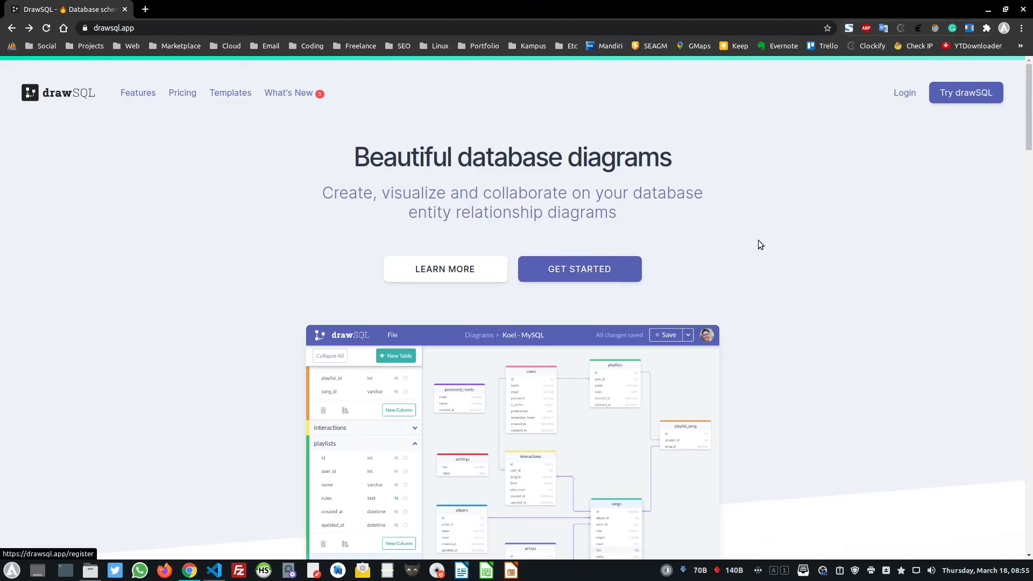
Start the DrawSQL sign-up and enter the team/company name
click(608, 270)
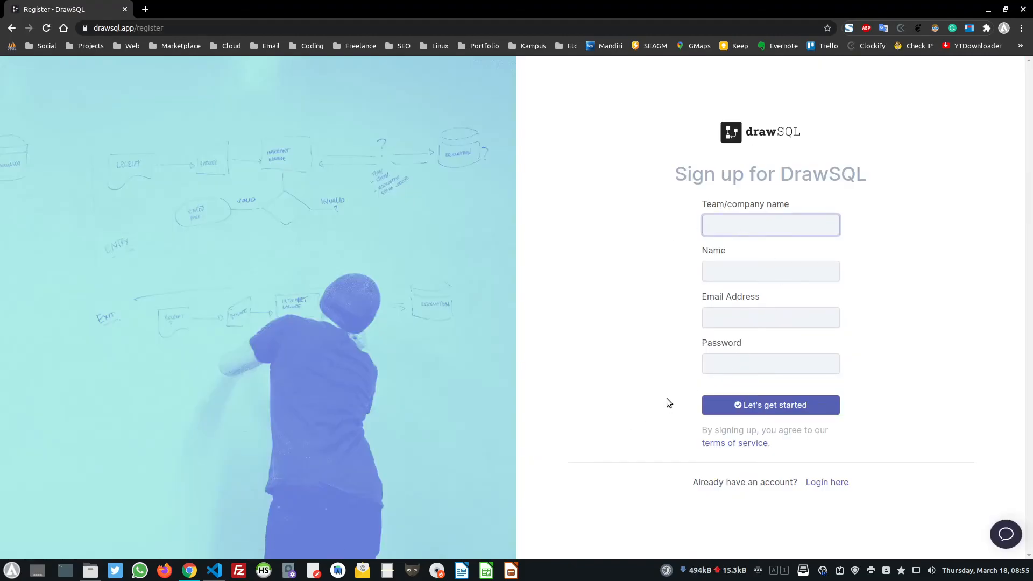
drag(680, 177, 687, 178)
click(918, 197)
click(789, 223)
text(AmperKoding)
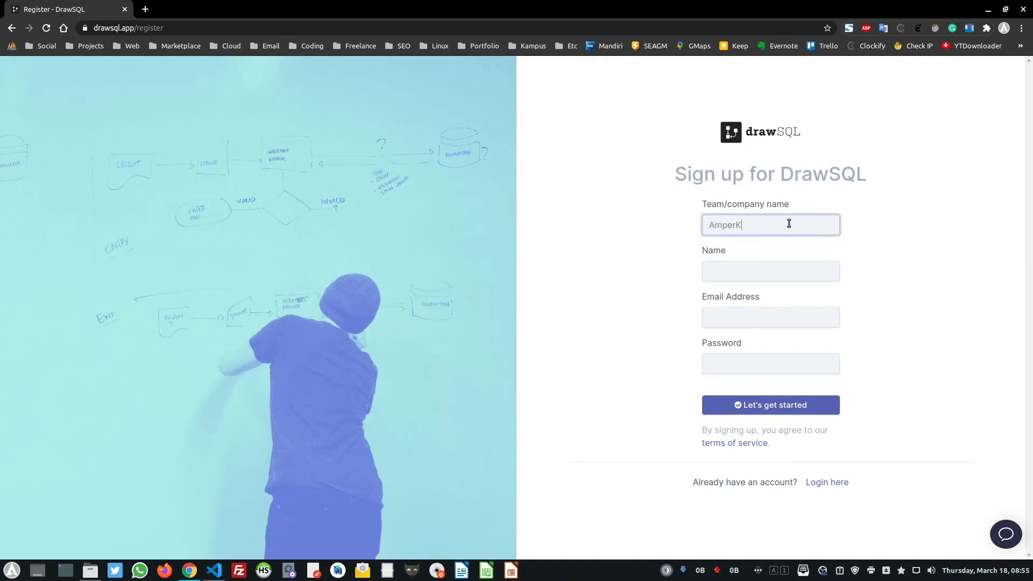
key(Home)
key(Right)
key(Right)
text(a)
key(Tab)
Fill in your name, e-mail address and password, then submit the registration
text(AmperaKoding)
key(Tab)
text(az)
key(BackSpace)
text(mperak)
key(Down)
key(Tab)
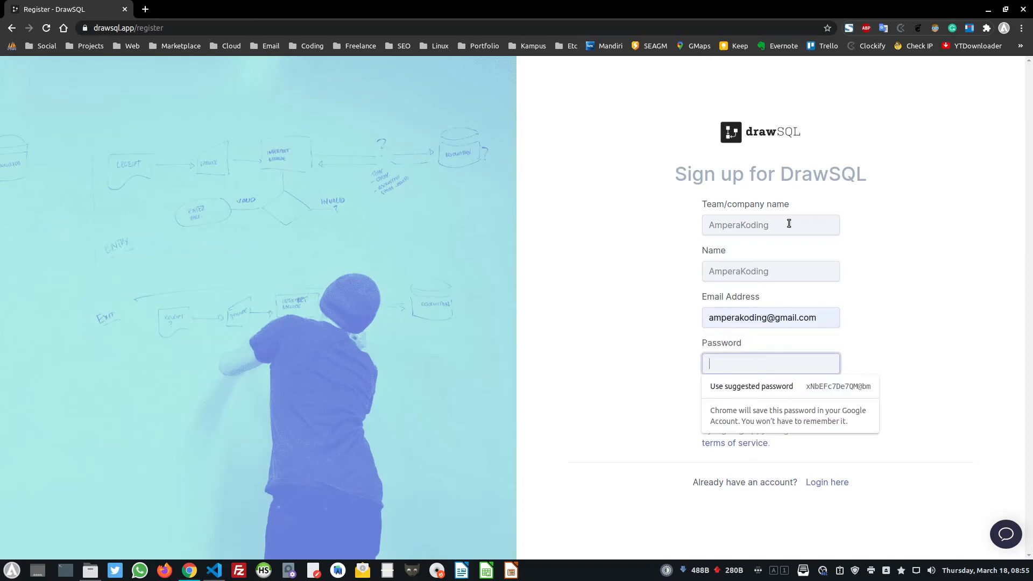
text(am•••••••)
key(Return)
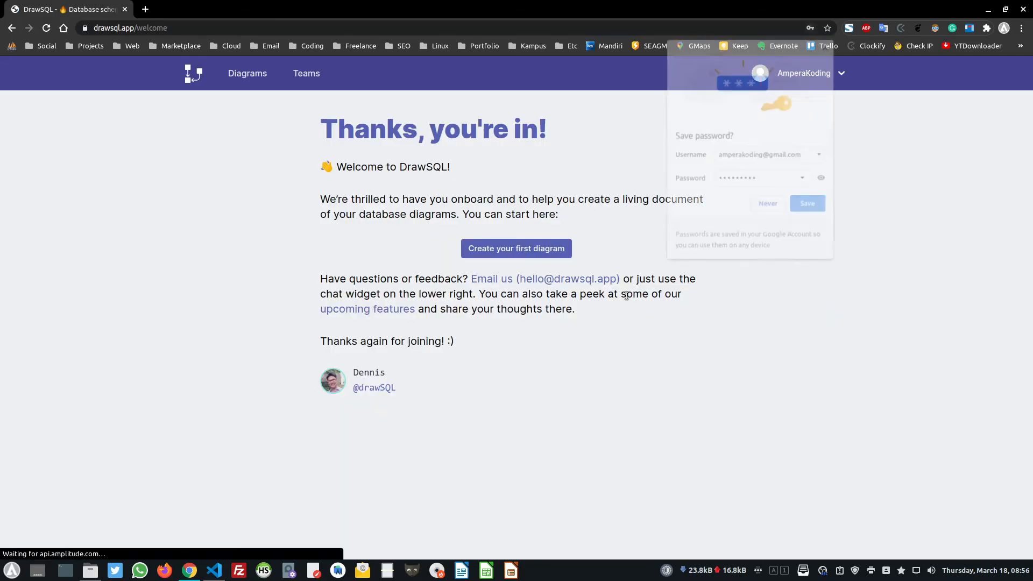
Save the new password in Chrome, dismiss the compromised-passwords warning, and go create a first diagram
click(810, 206)
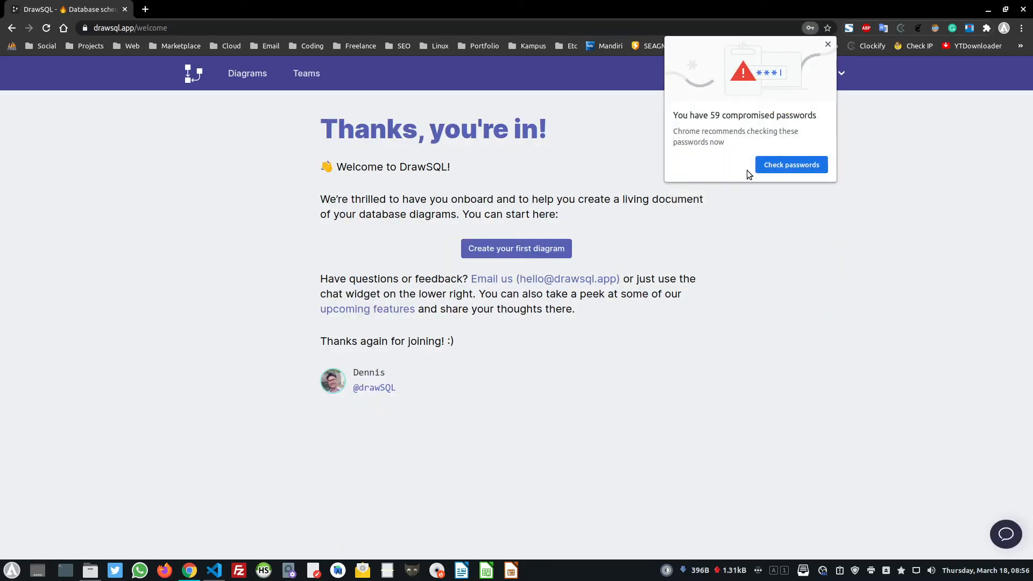
click(827, 45)
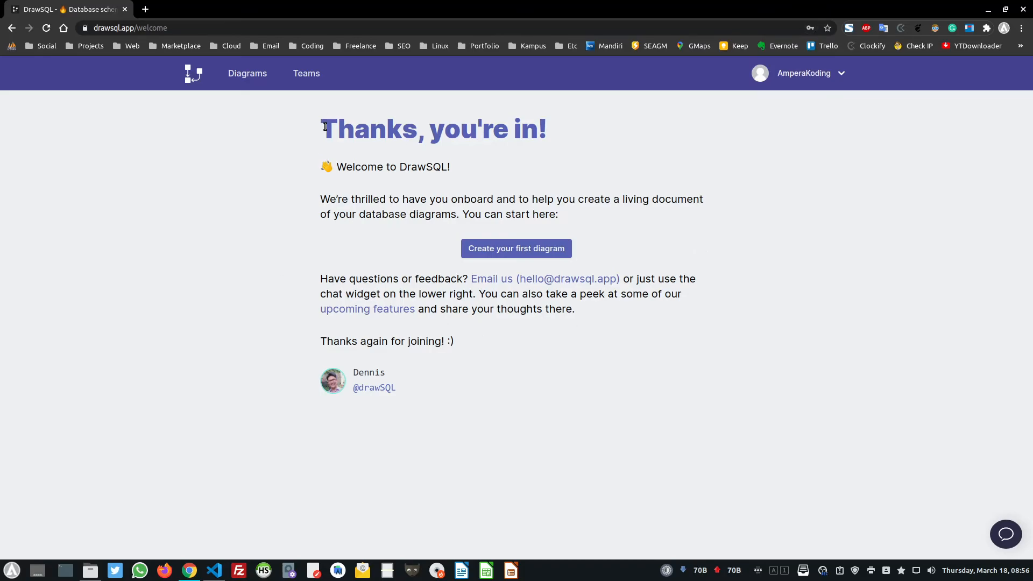
drag(325, 127, 598, 113)
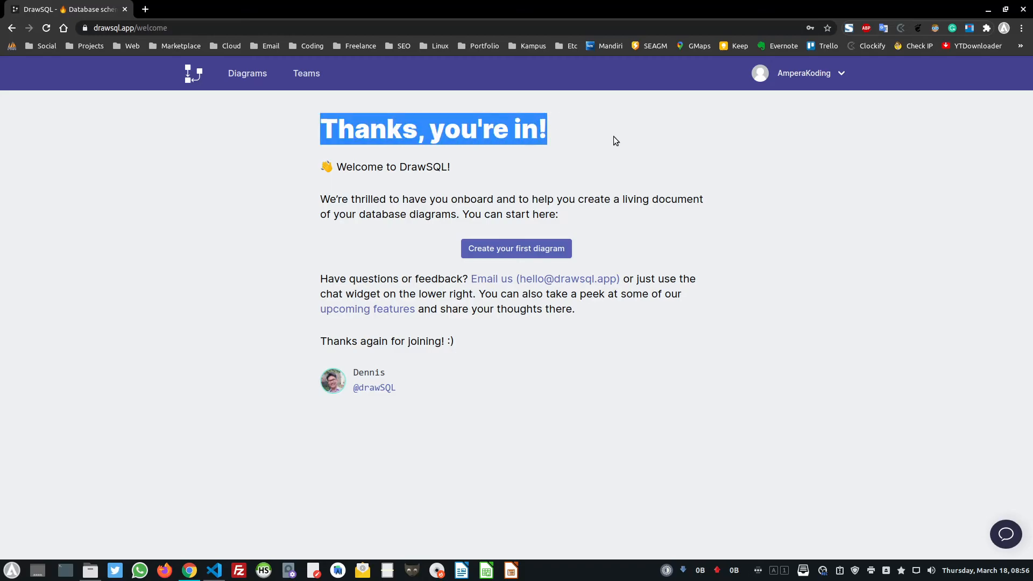
click(654, 179)
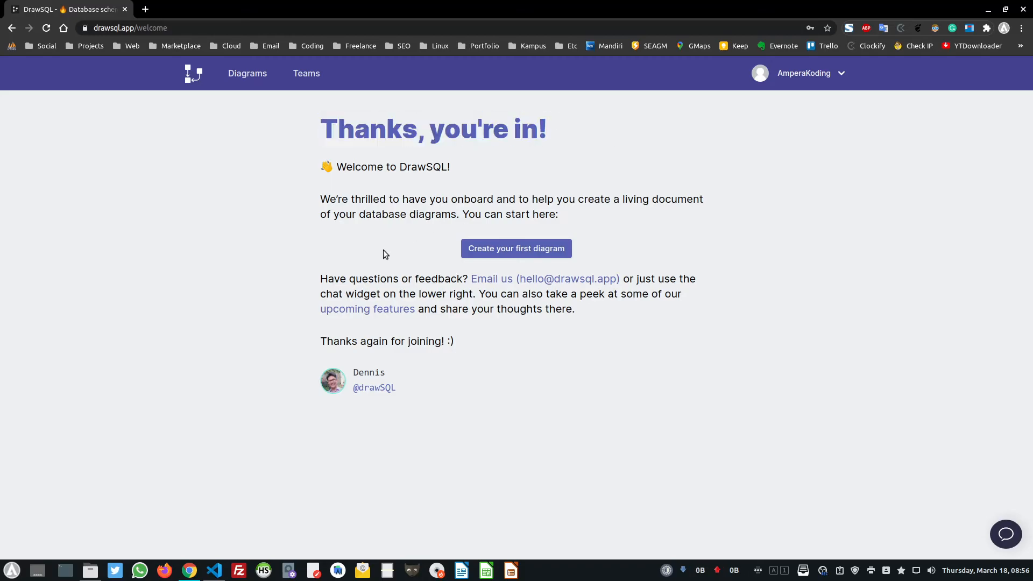
click(525, 253)
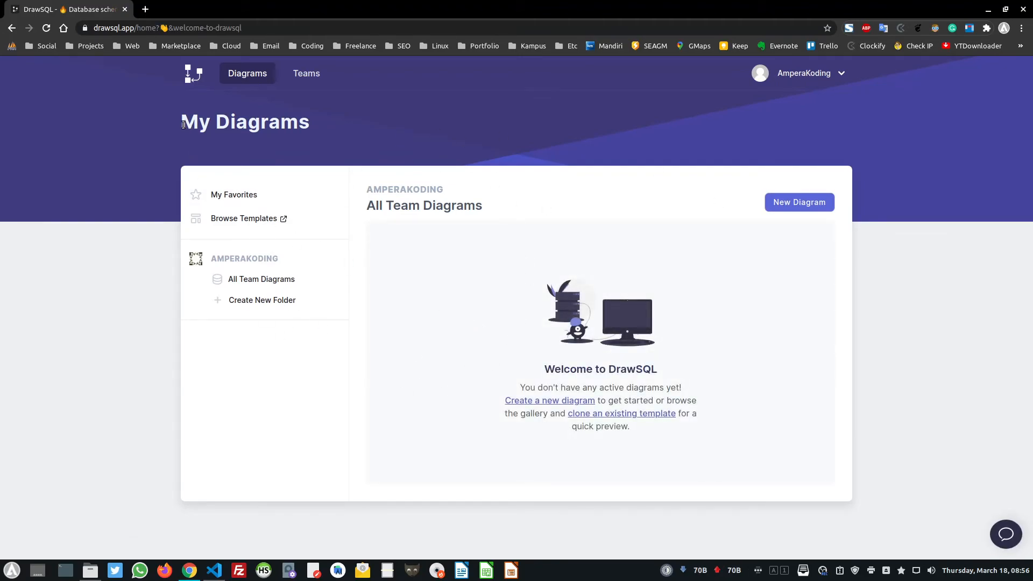
drag(182, 124, 315, 125)
Start a new database diagram named POS, keeping Public access and MySQL
click(516, 173)
click(548, 403)
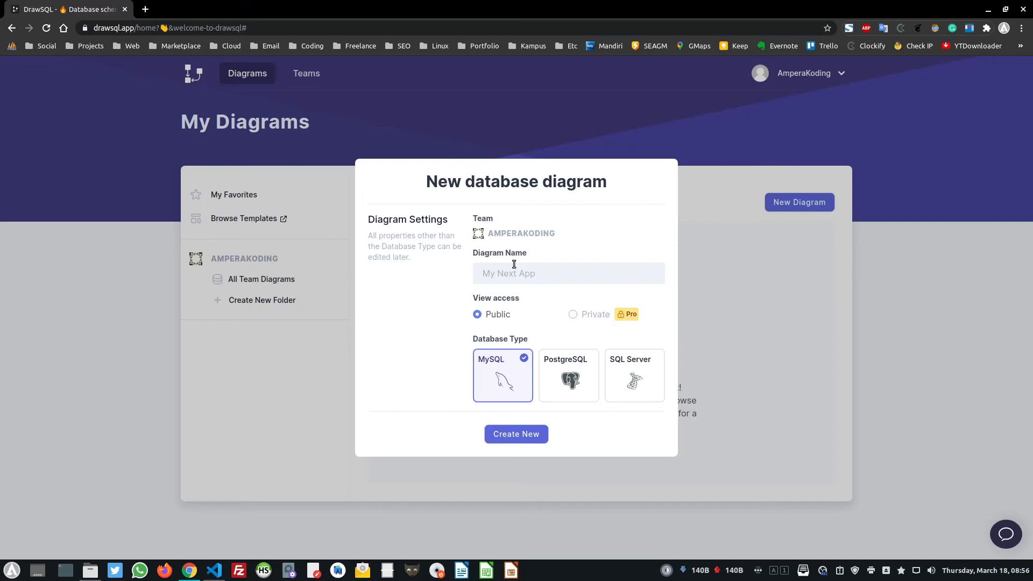
click(545, 272)
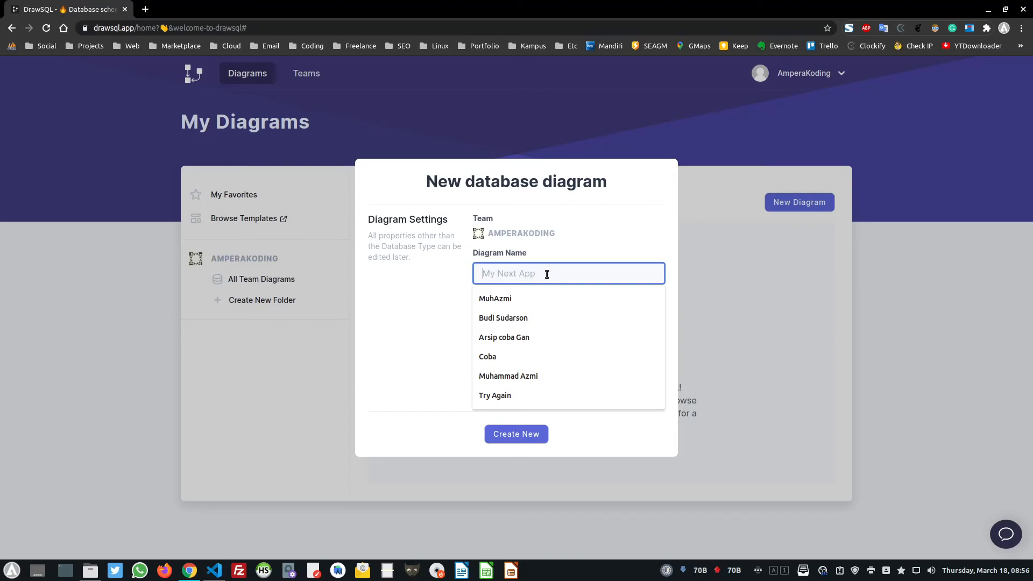
click(510, 244)
click(549, 266)
text(POS)
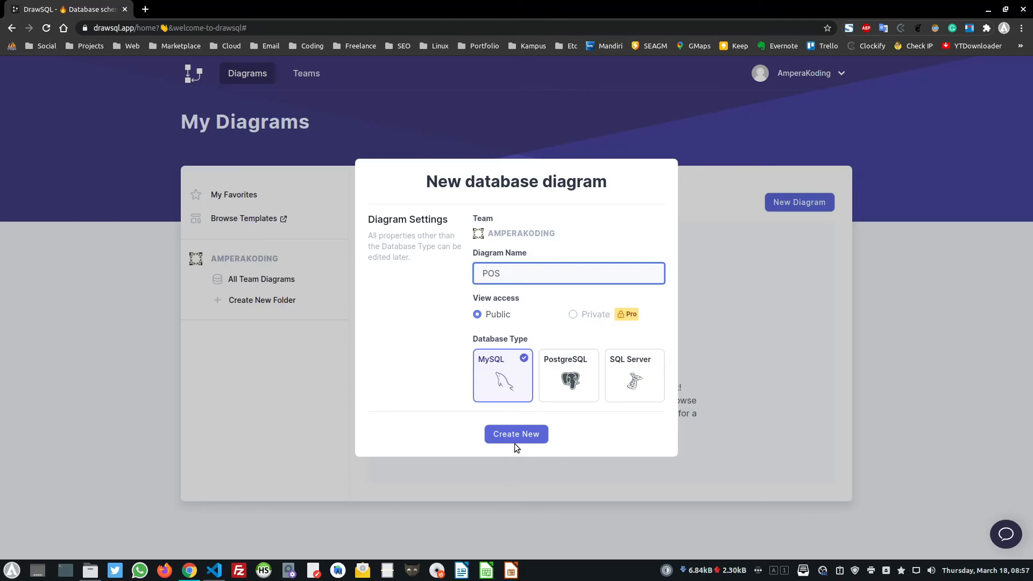
Create the POS diagram and add table_1 with its int id column
click(530, 433)
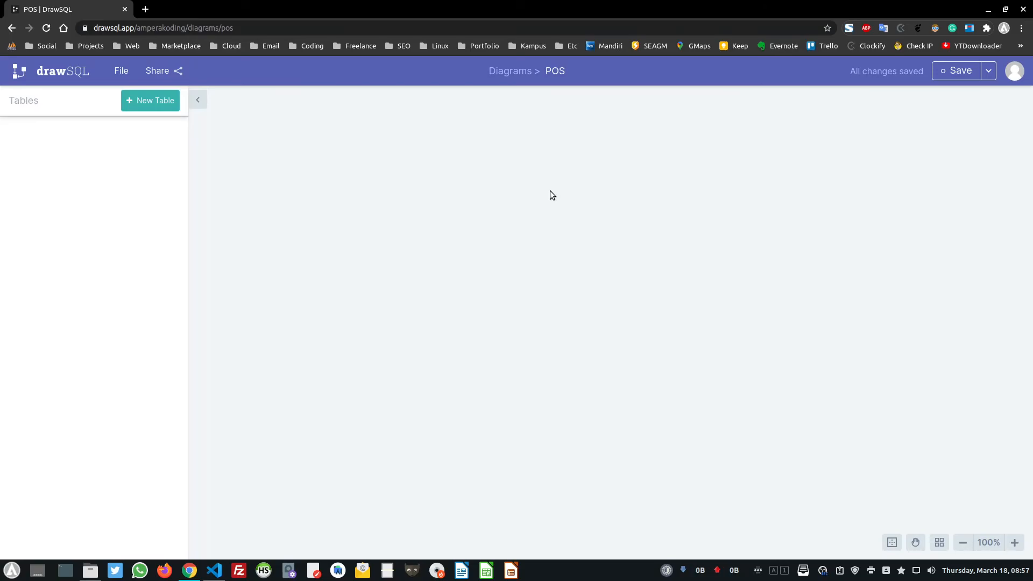
click(157, 102)
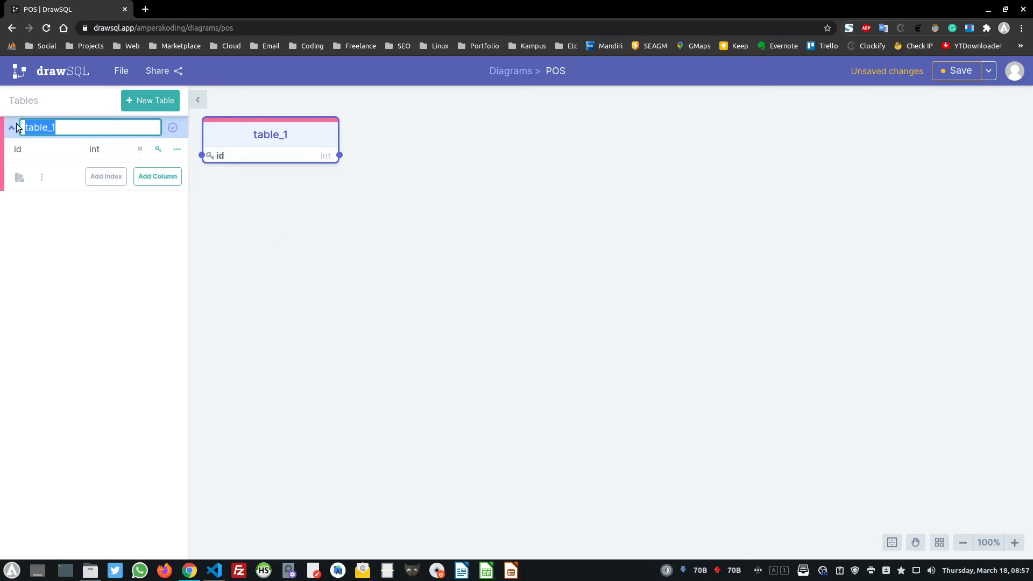
Rename table_1 to penjualan
click(78, 129)
click(11, 128)
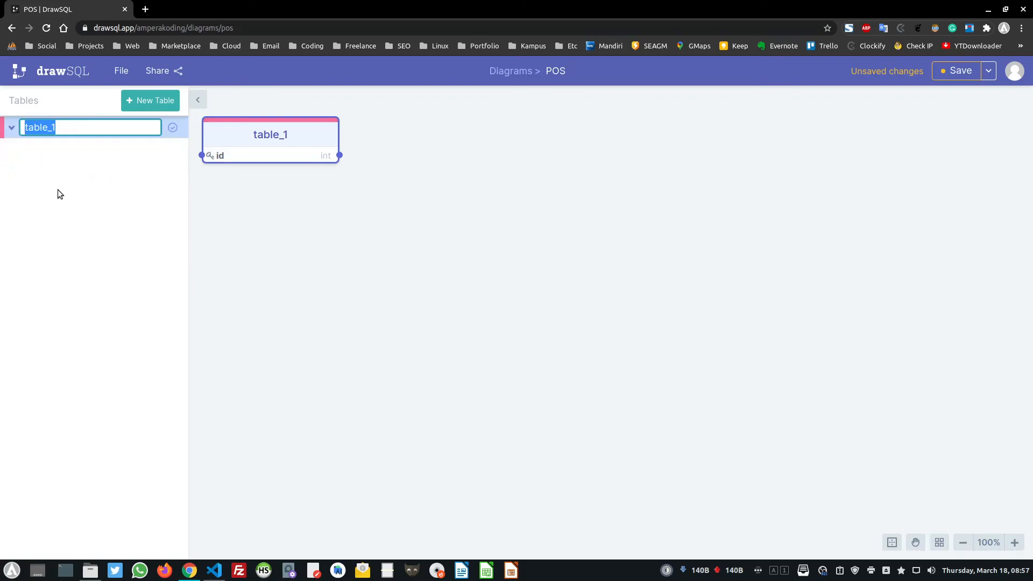
click(92, 132)
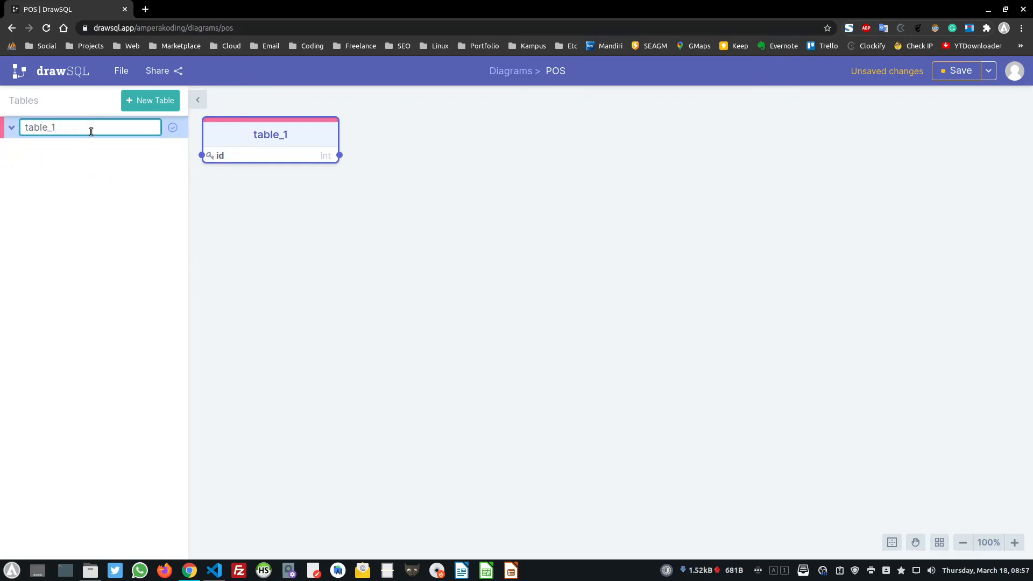
key(ctrl+a)
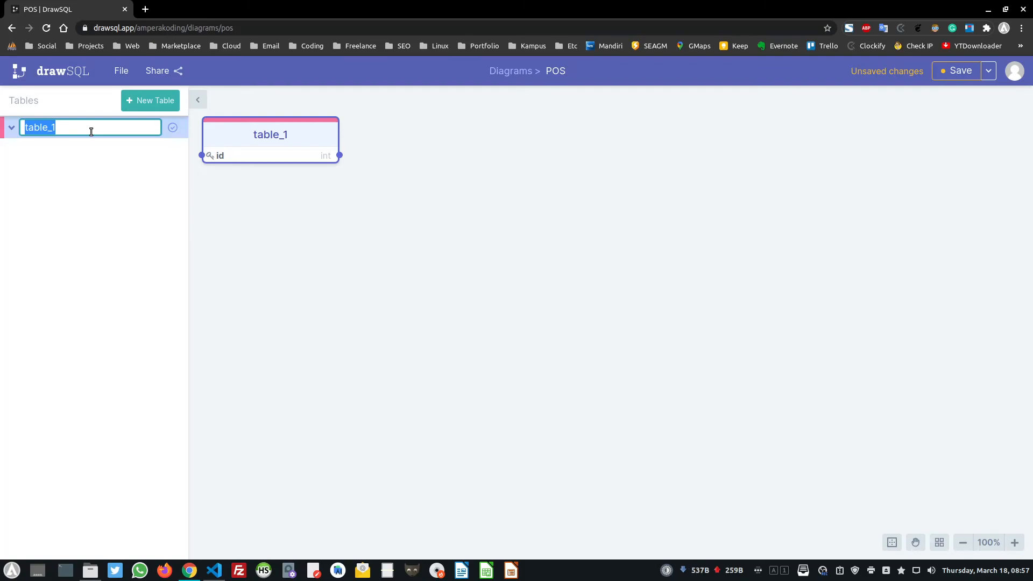
text(transaksi)
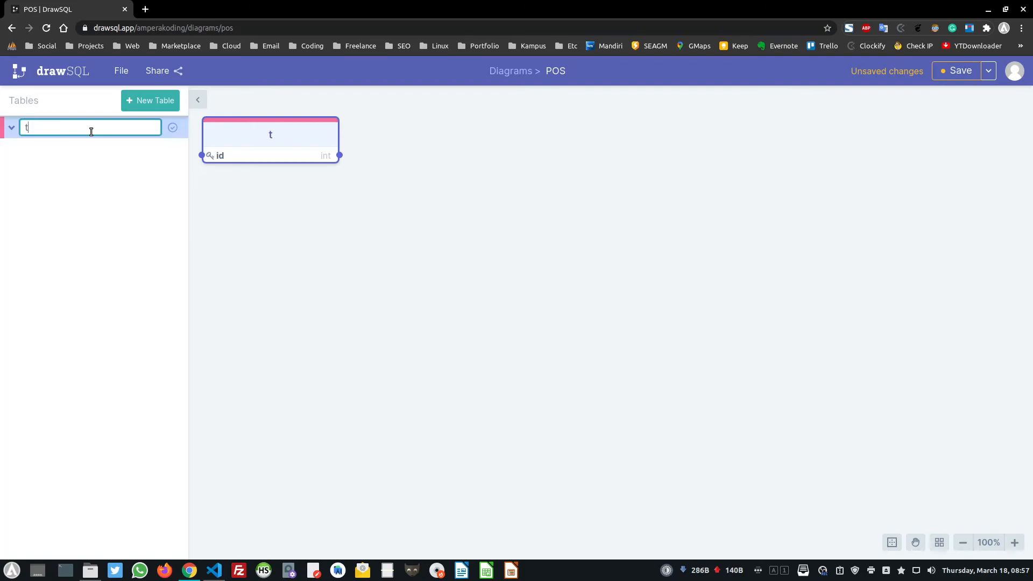
key(ctrl+a)
text(penjualan)
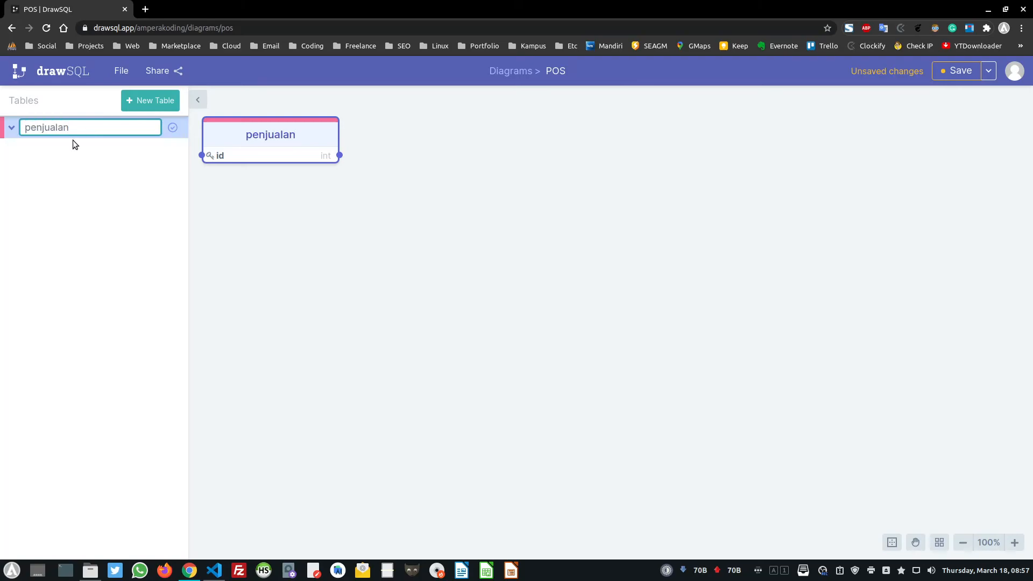
key(Return)
Rename the id column to id_penjualan, keeping it as the primary key
click(80, 128)
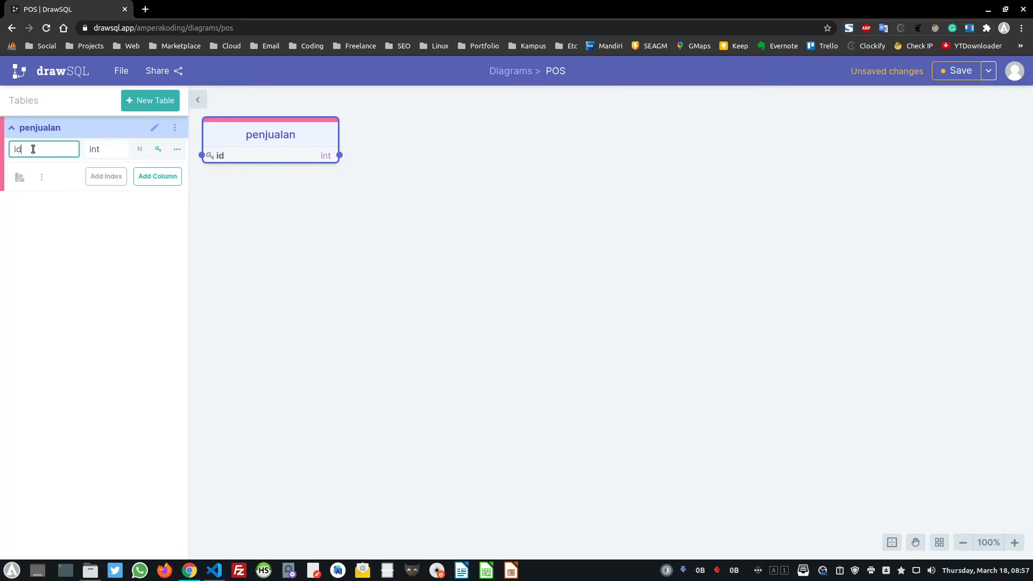
text(penjualan)
click(159, 151)
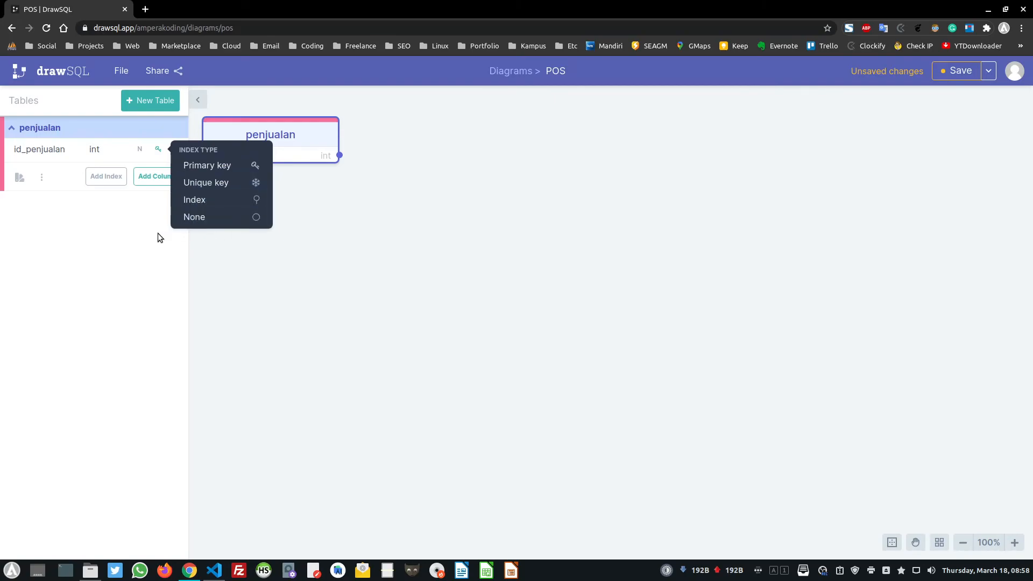
click(127, 228)
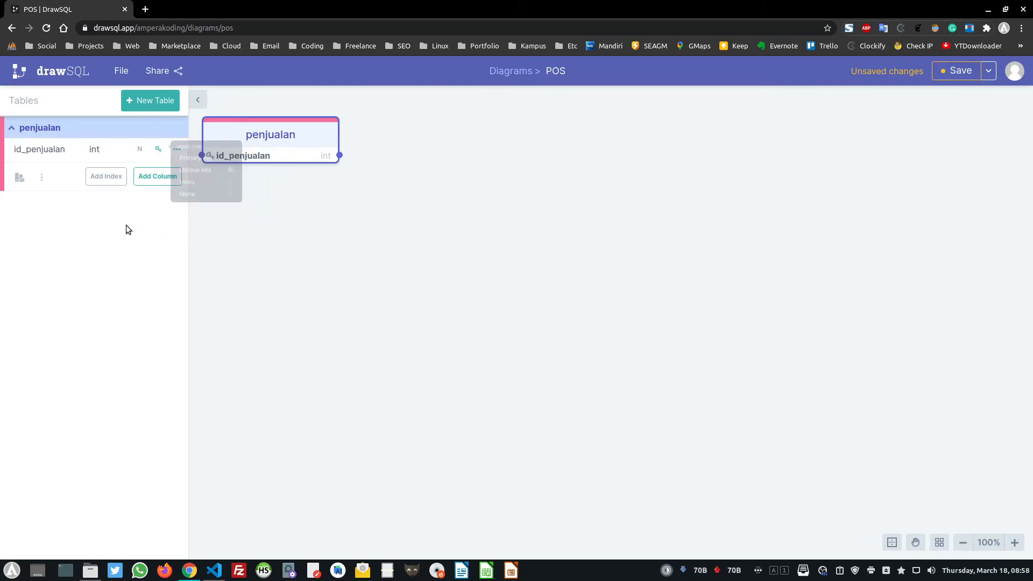
Add a tgl_penjualan column of type date to penjualan
click(165, 178)
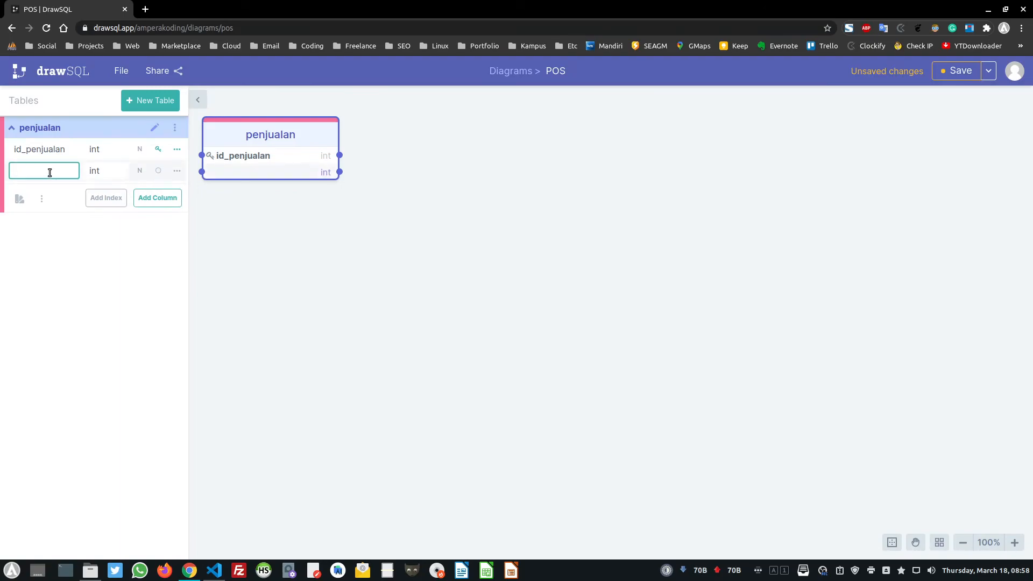
text(tgl_penjualan)
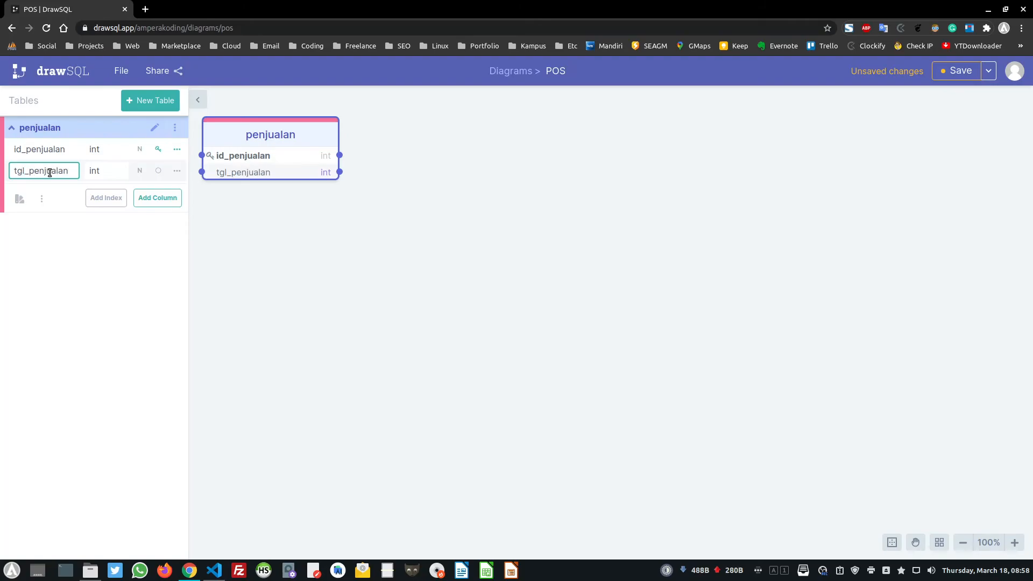
click(95, 174)
text(date)
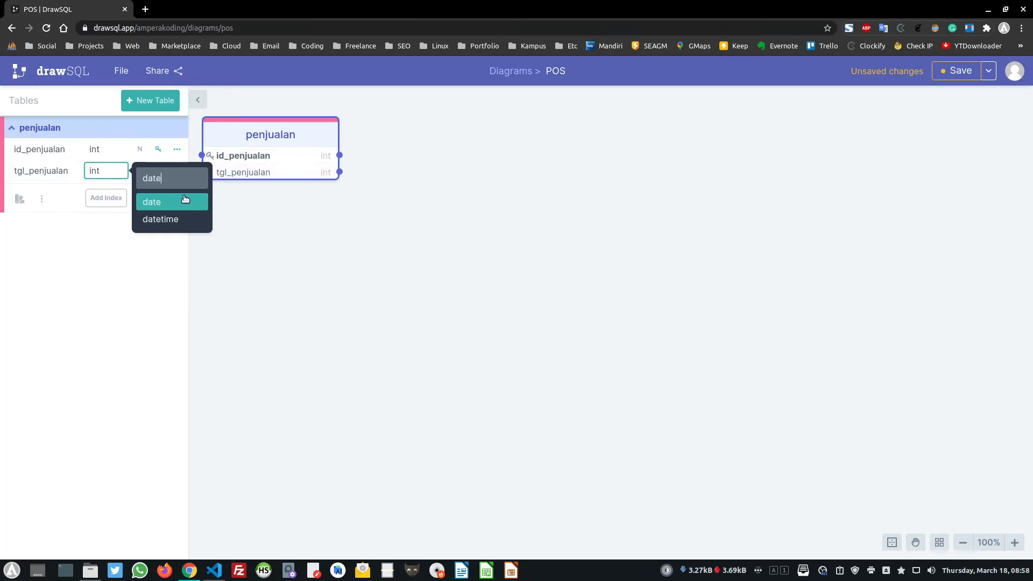
click(155, 204)
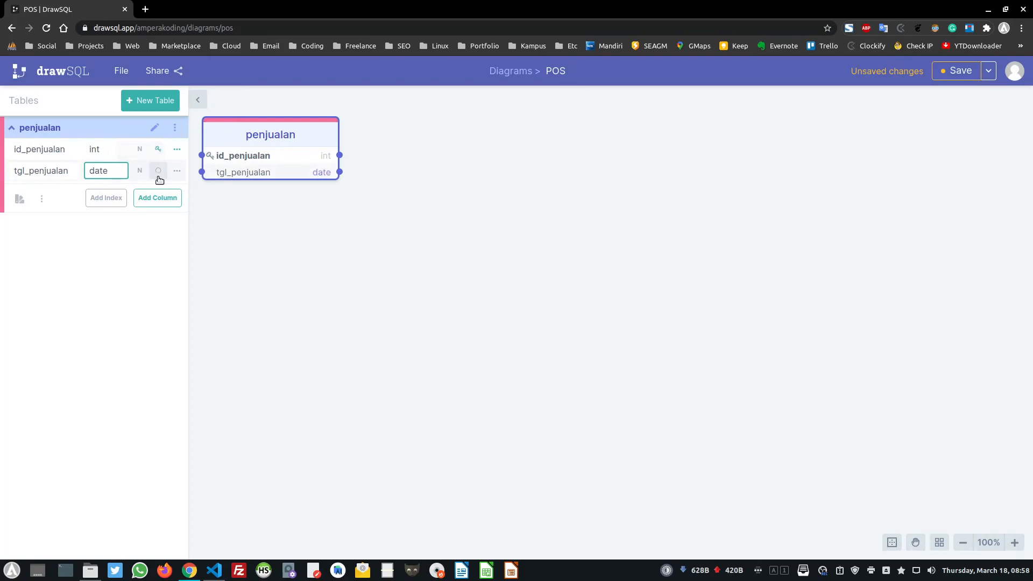
click(140, 172)
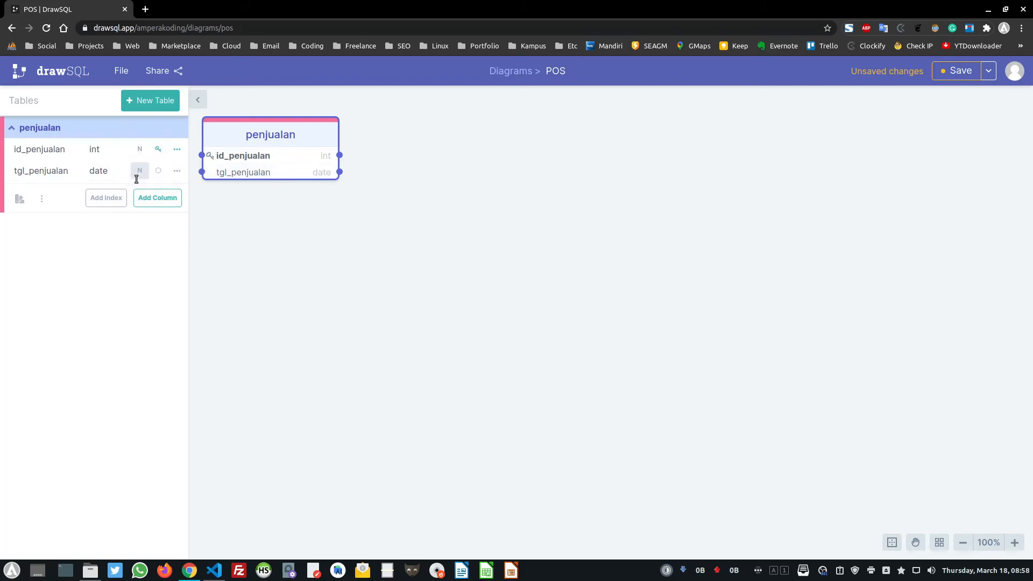
Keep tgl_penjualan non-nullable, leaving its index and comment unchanged
click(138, 172)
click(141, 172)
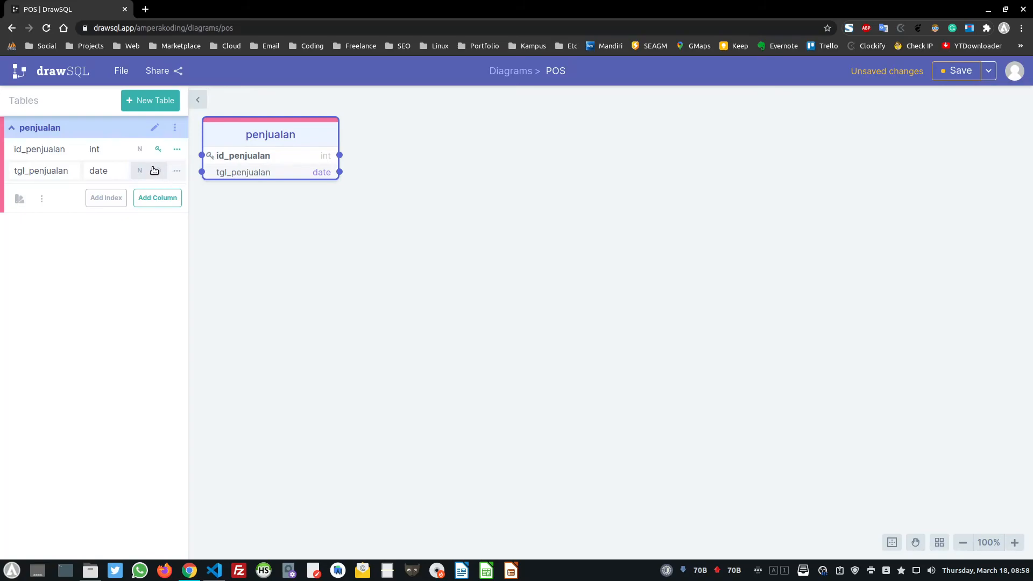
click(159, 172)
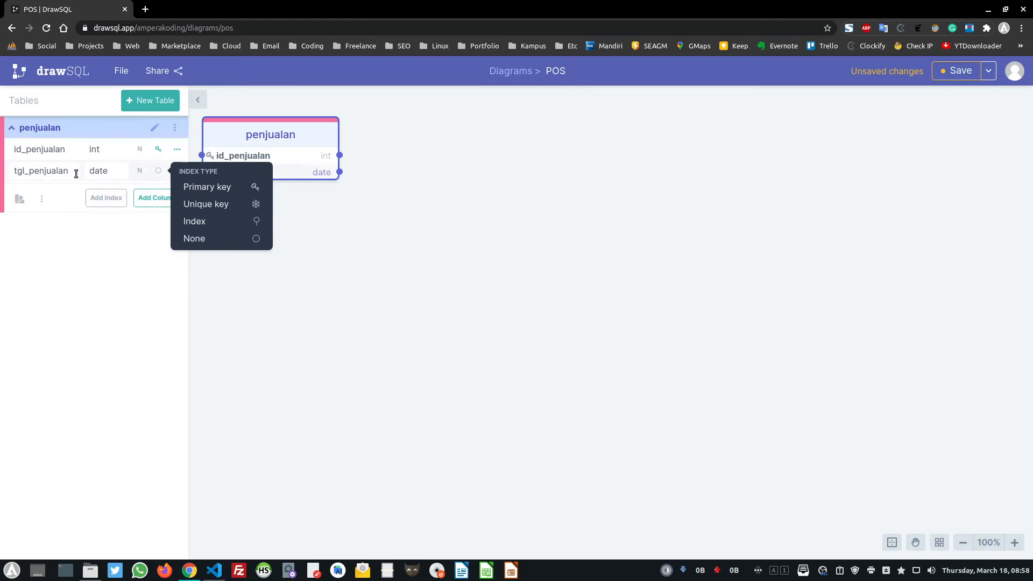
click(142, 232)
click(178, 171)
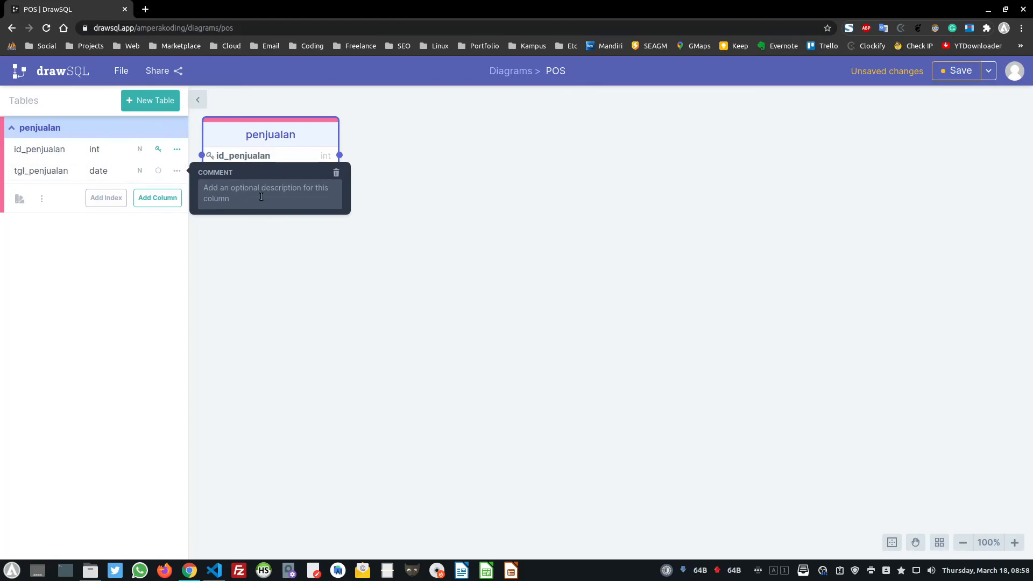
click(113, 233)
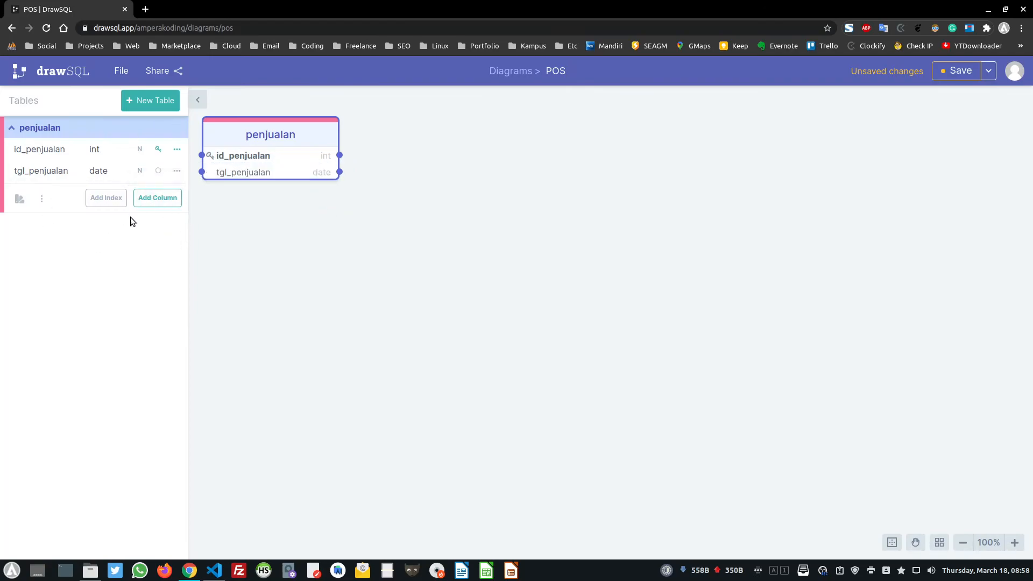
Add a user_id column of type int to penjualan and collapse the table's entry
click(156, 199)
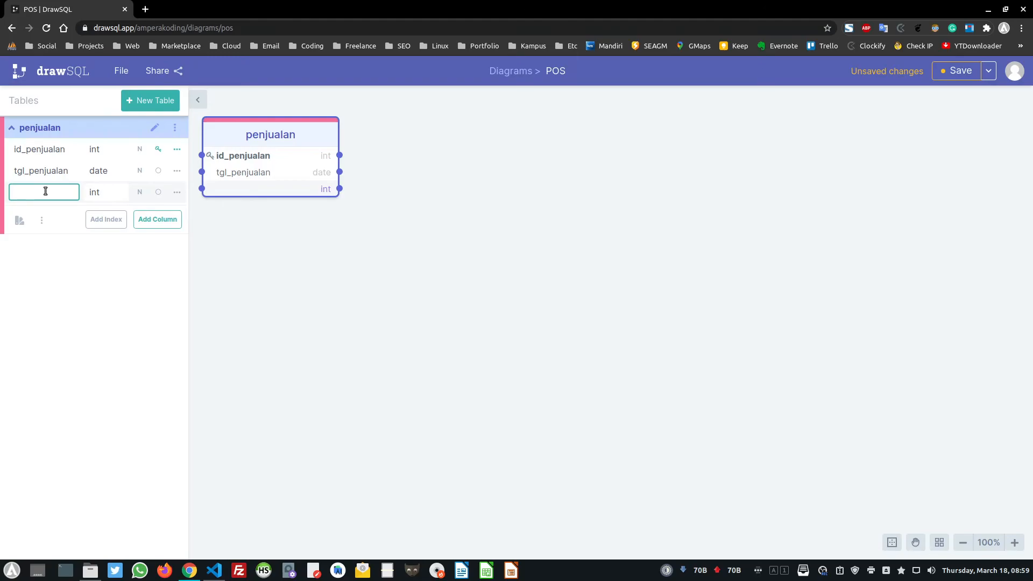
text(id)
click(95, 194)
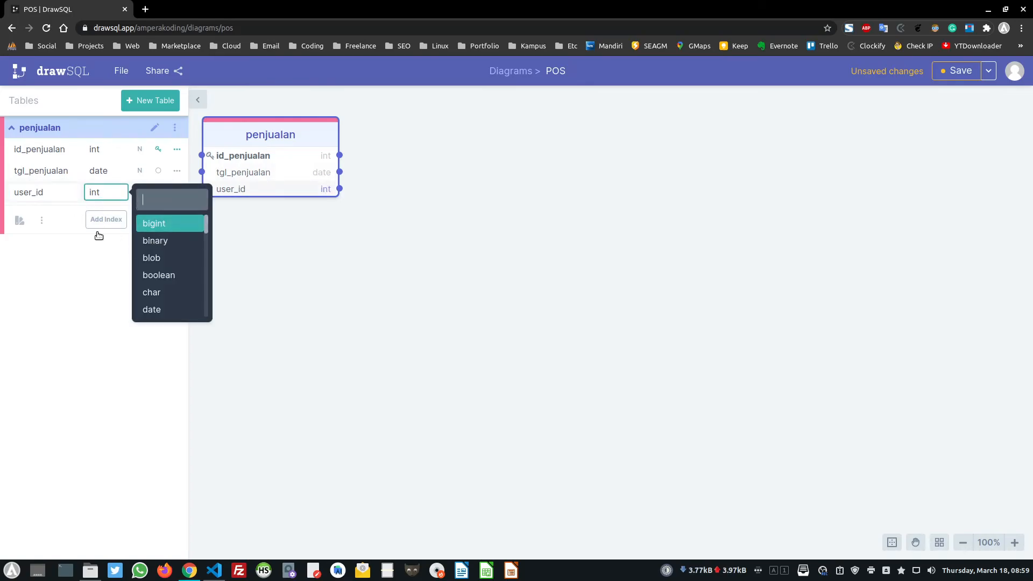
click(100, 231)
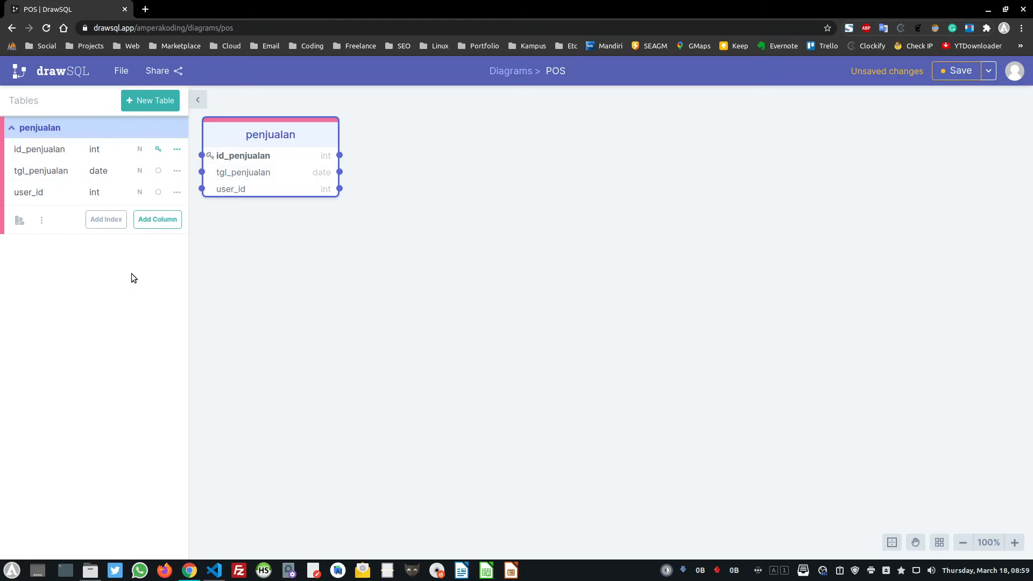
click(16, 124)
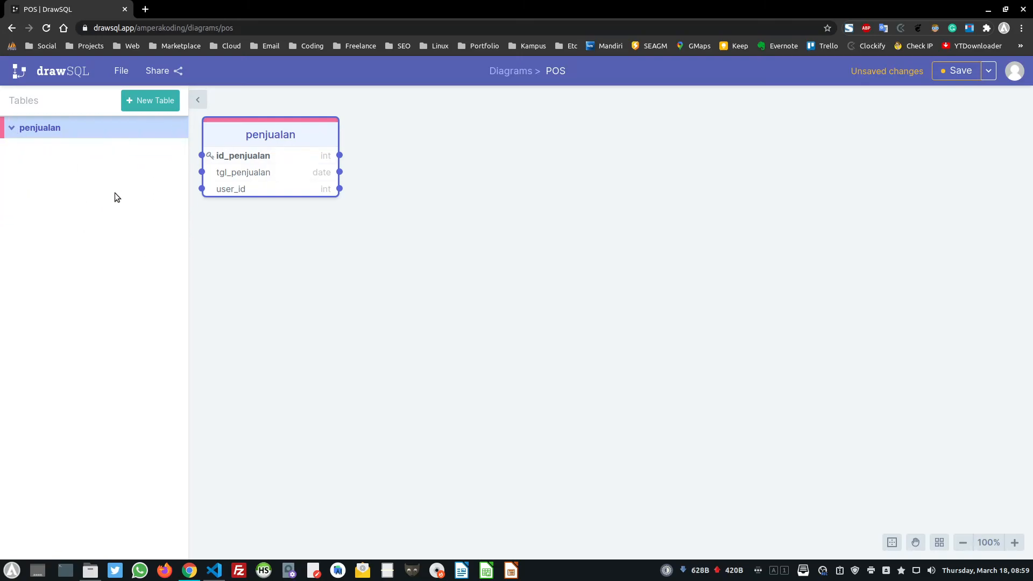
Add a penjualan_detail table and place it just right of penjualan
click(157, 102)
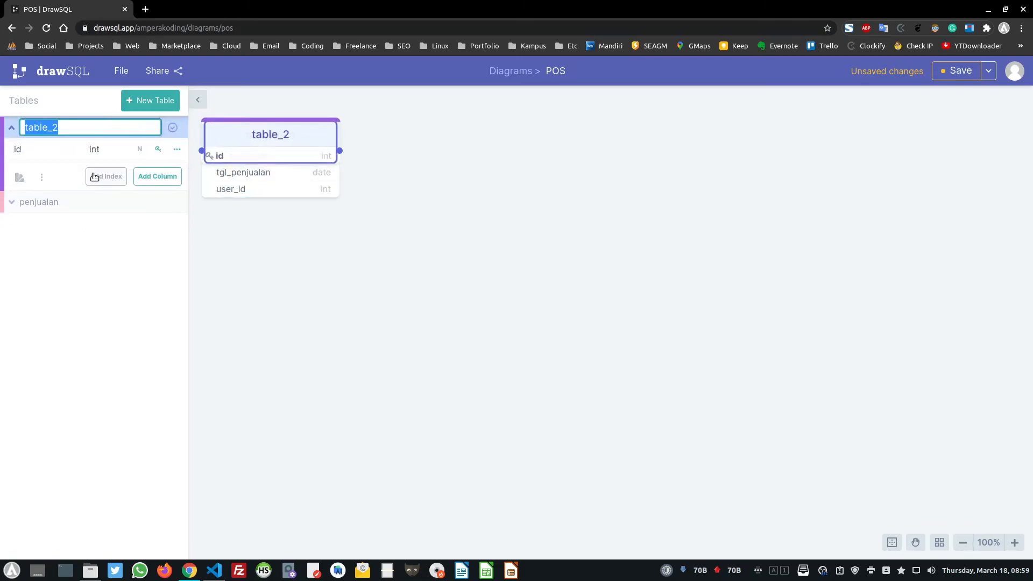
text(penjualan_detail)
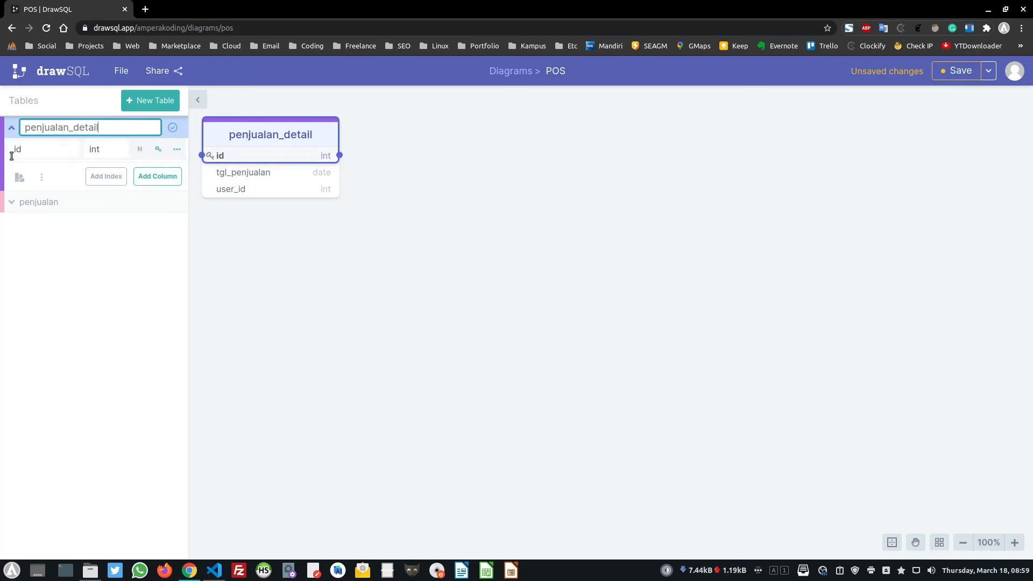
drag(321, 131, 545, 135)
click(321, 135)
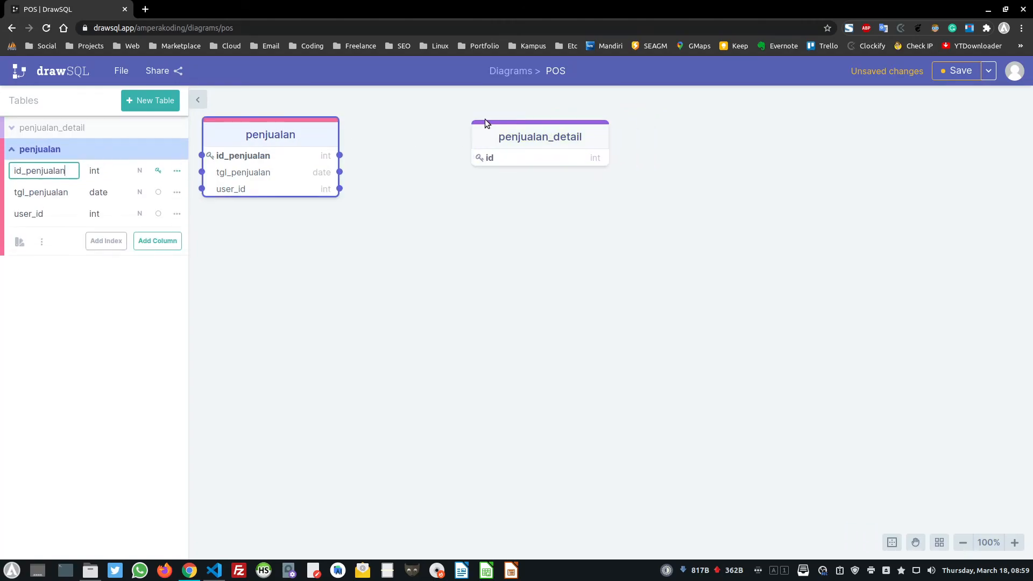
click(503, 135)
click(314, 127)
click(489, 134)
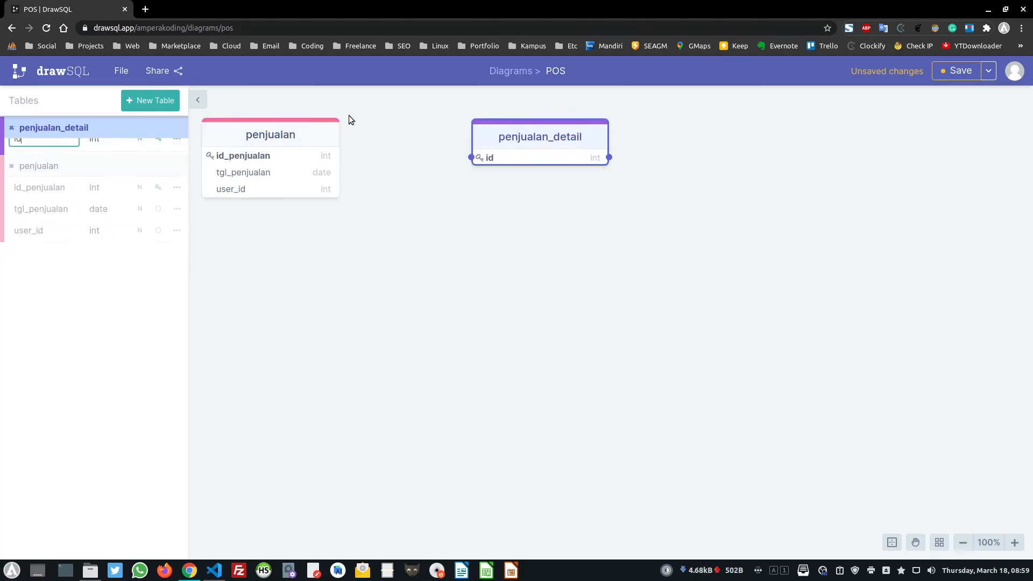
click(311, 134)
drag(499, 123, 438, 117)
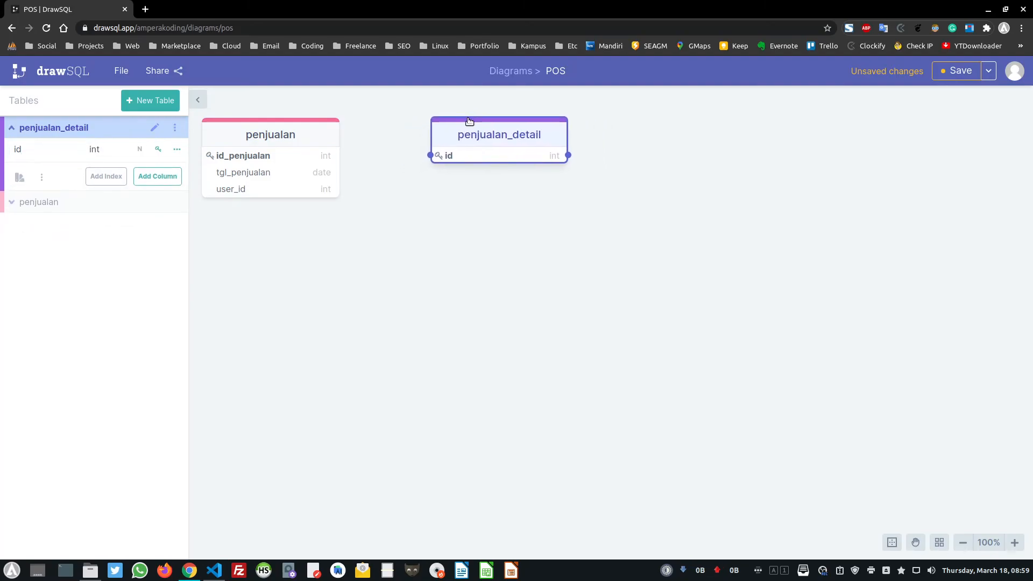
Rename its key to id_penjualan_detail, add a produk_id column, and start a third column
click(34, 151)
text(_penjualan_detail)
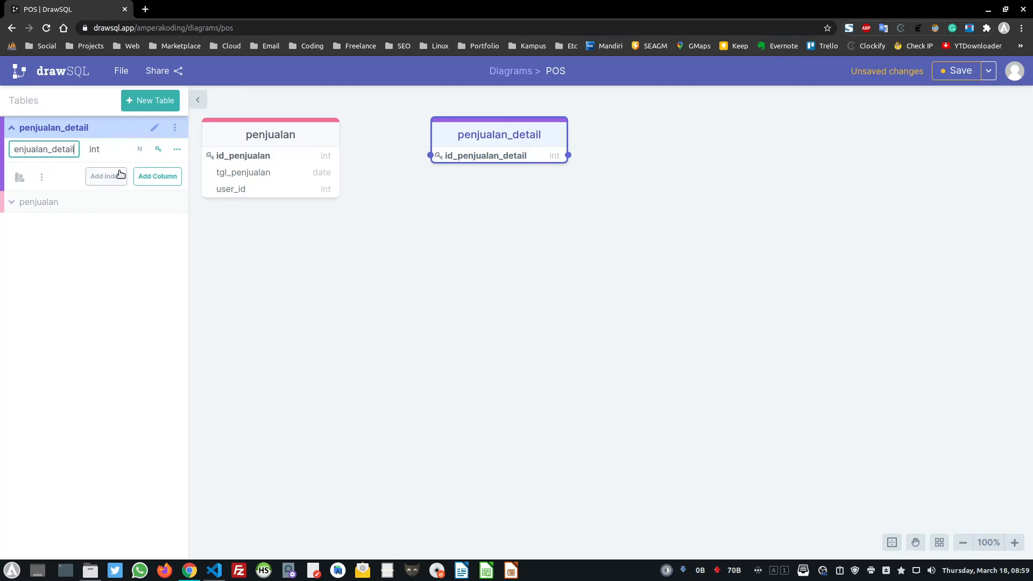
click(155, 177)
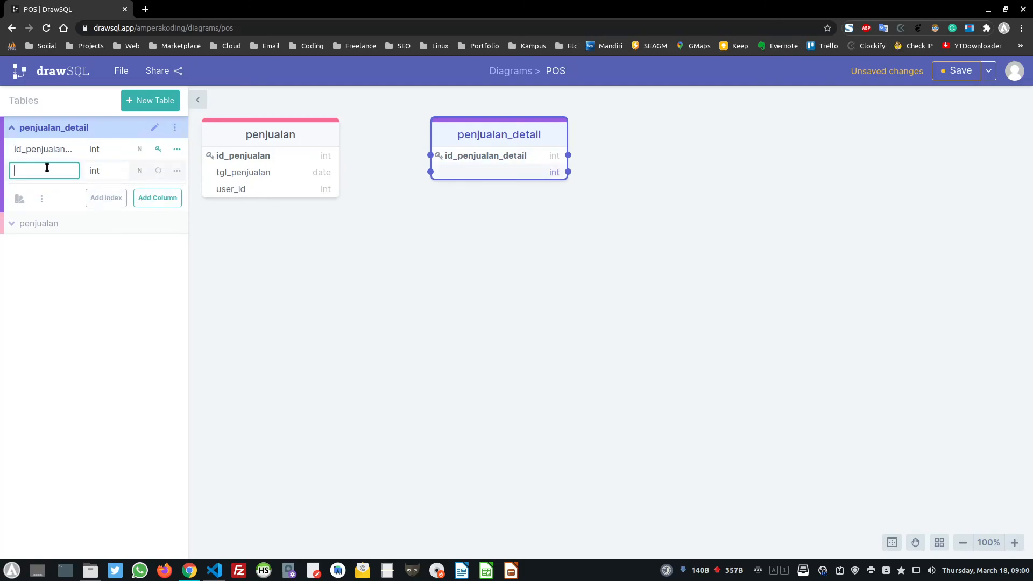
text(produk_id)
click(158, 198)
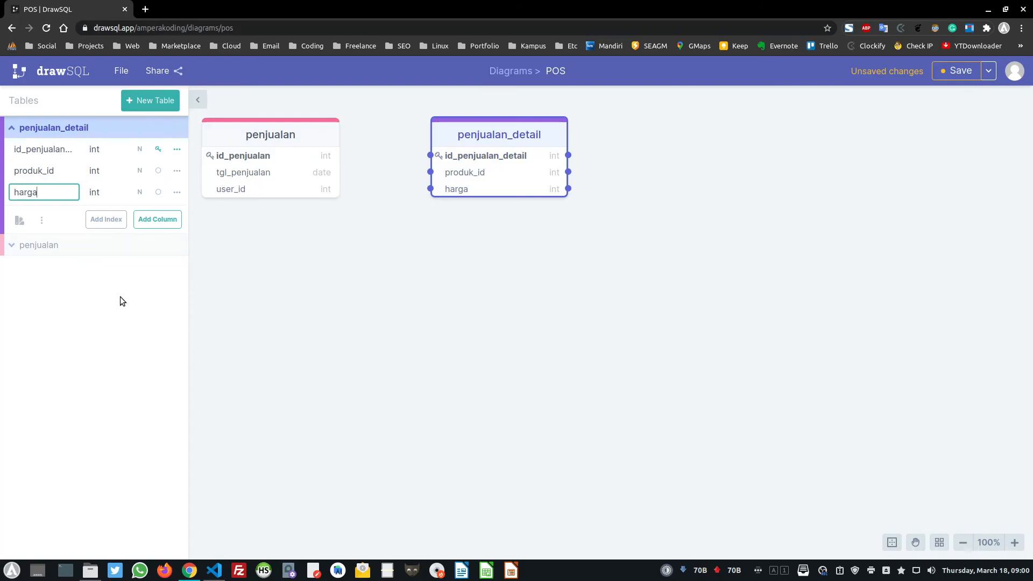
Add a new table below penjualan and name it user
click(150, 100)
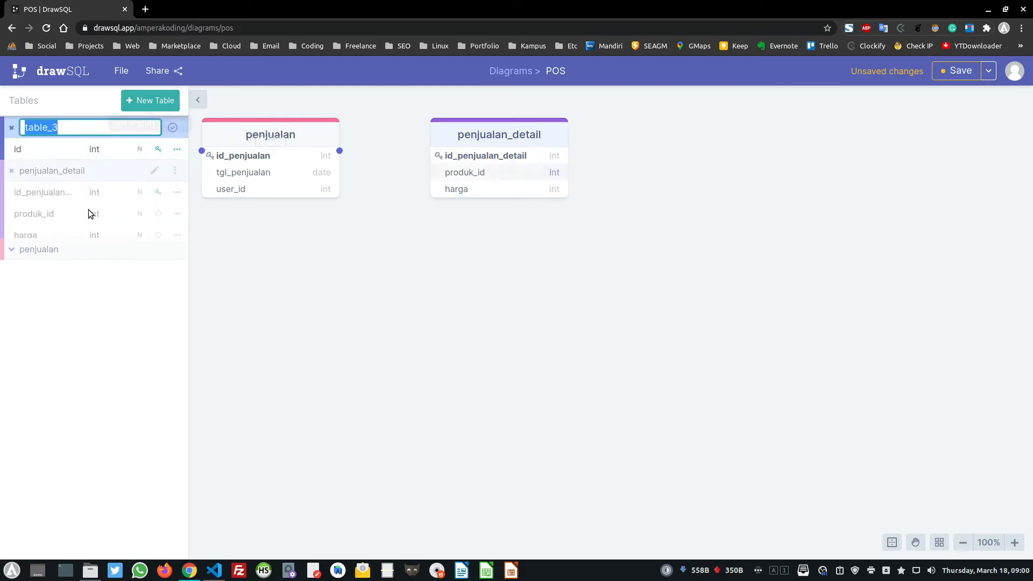
drag(283, 130, 285, 261)
click(156, 128)
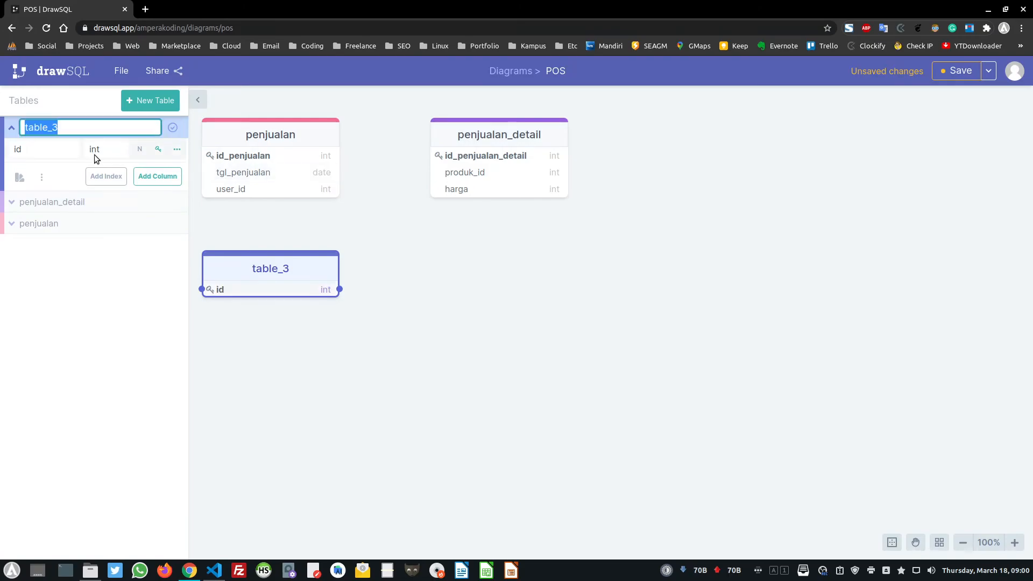
text(user)
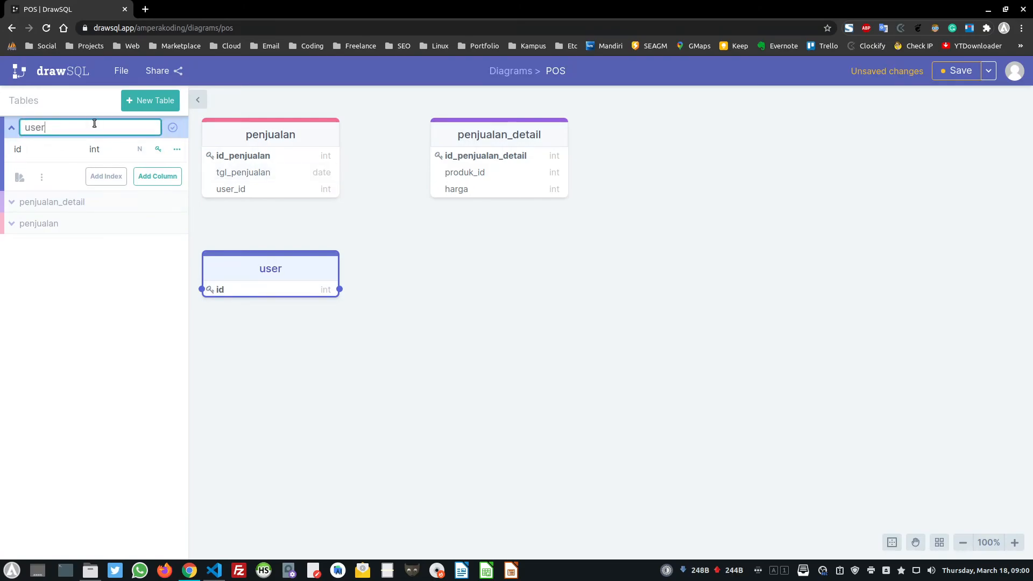
click(59, 143)
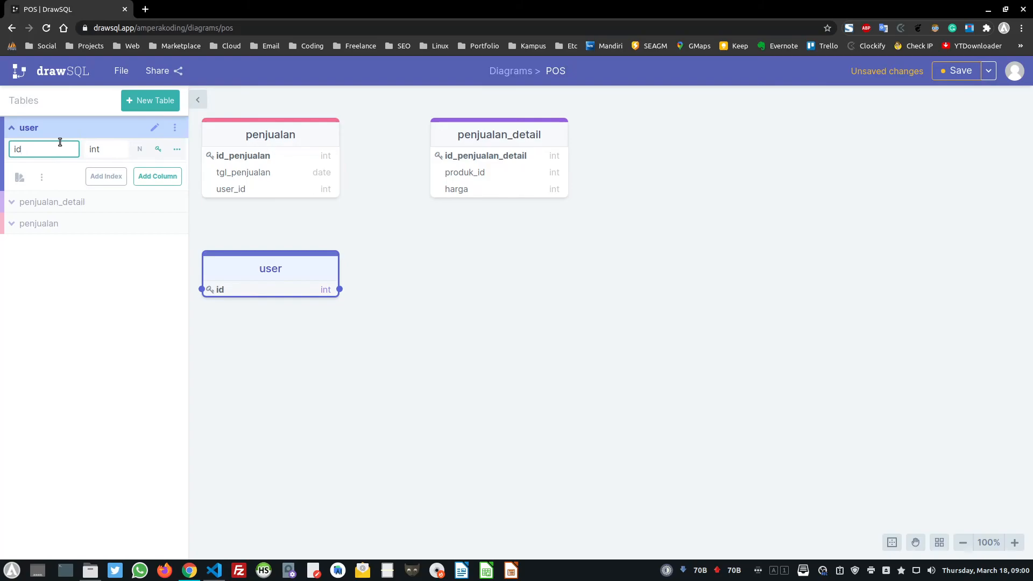
Add a varchar nama column to user and start a third column
click(157, 176)
text(nama)
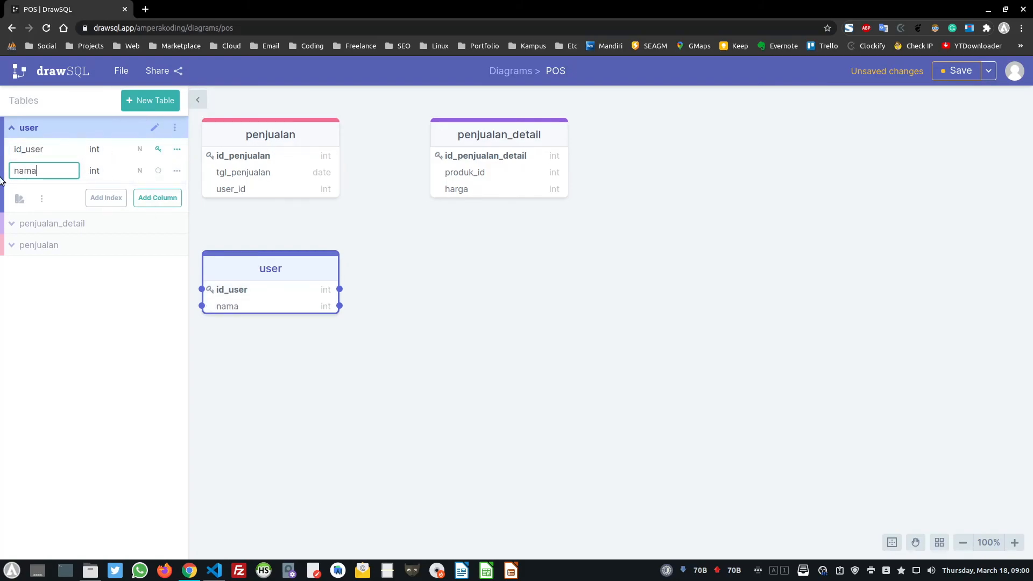
click(162, 199)
click(103, 170)
text(var)
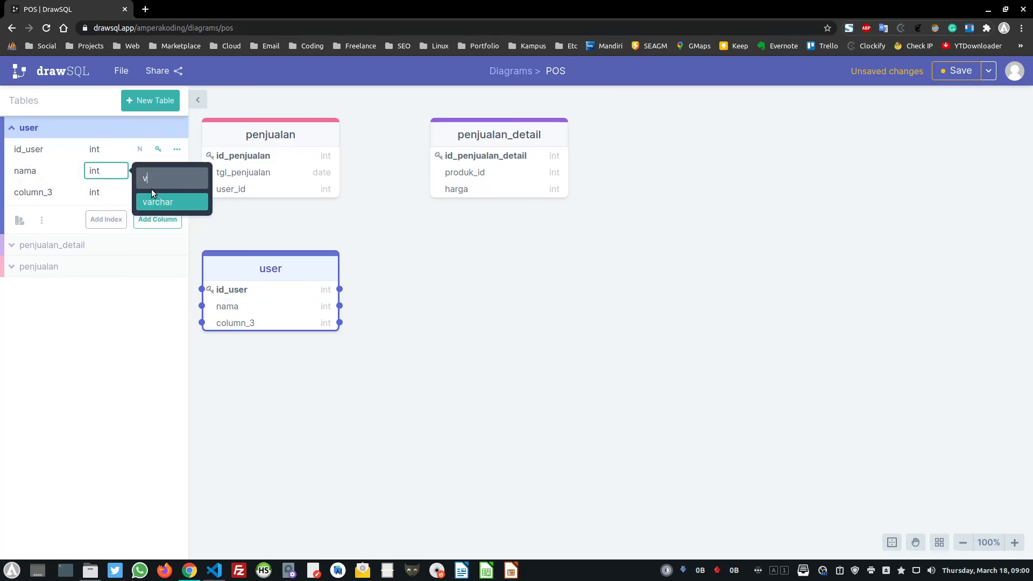
key(Return)
Name the third column nohp with type varchar, then nudge the user table down-right
click(63, 193)
double_click(63, 193)
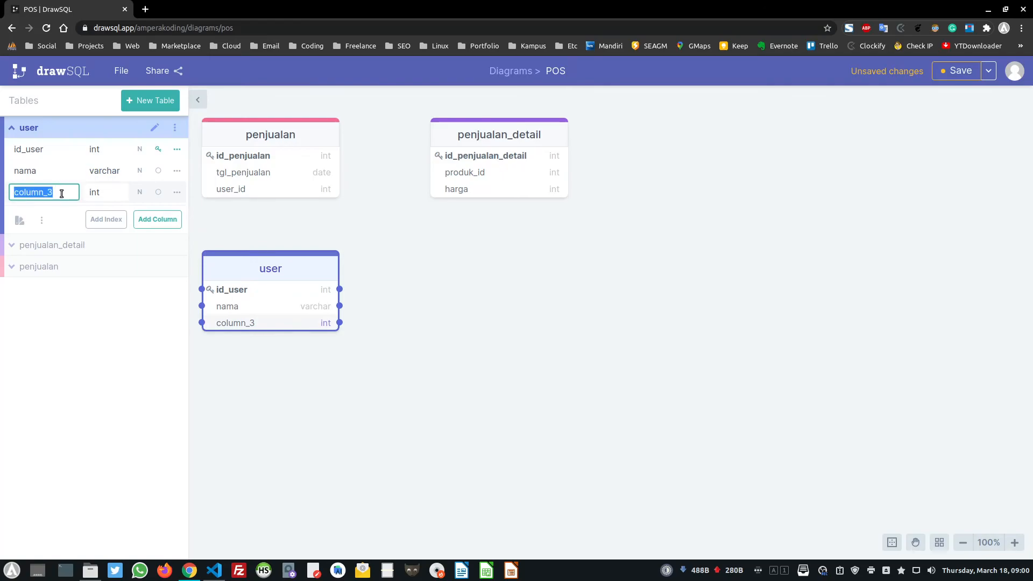
text(nohp)
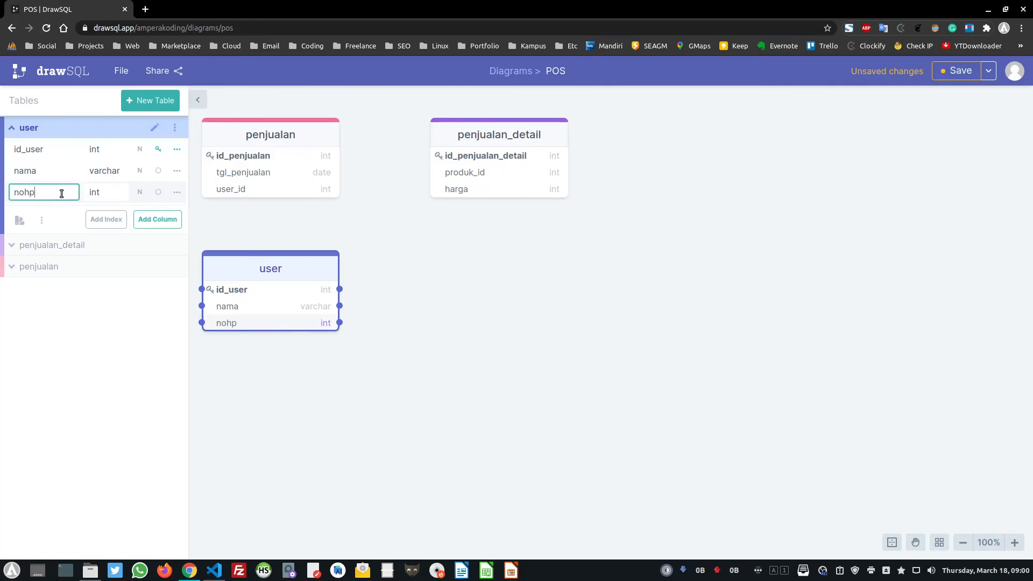
click(78, 298)
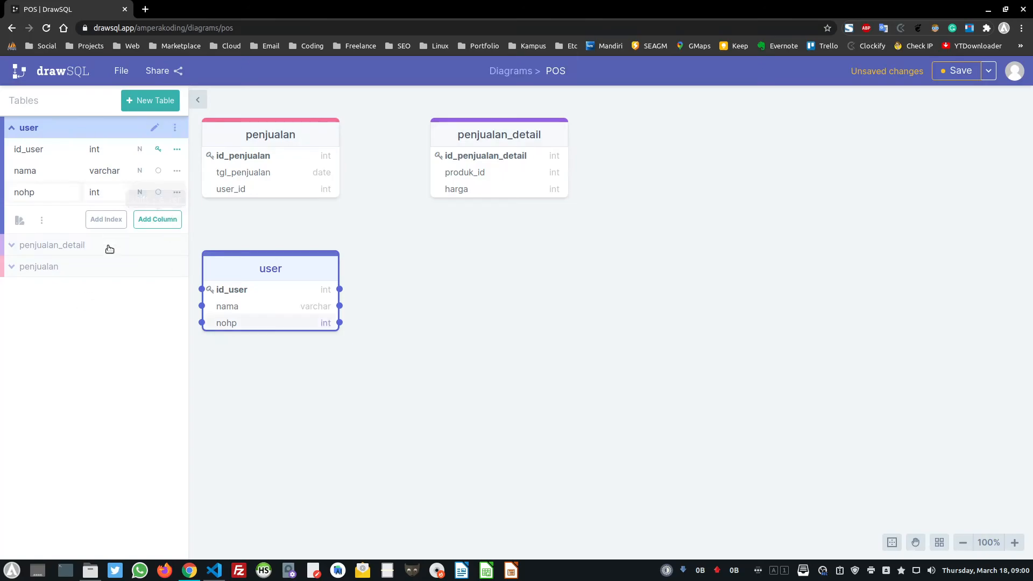
click(101, 192)
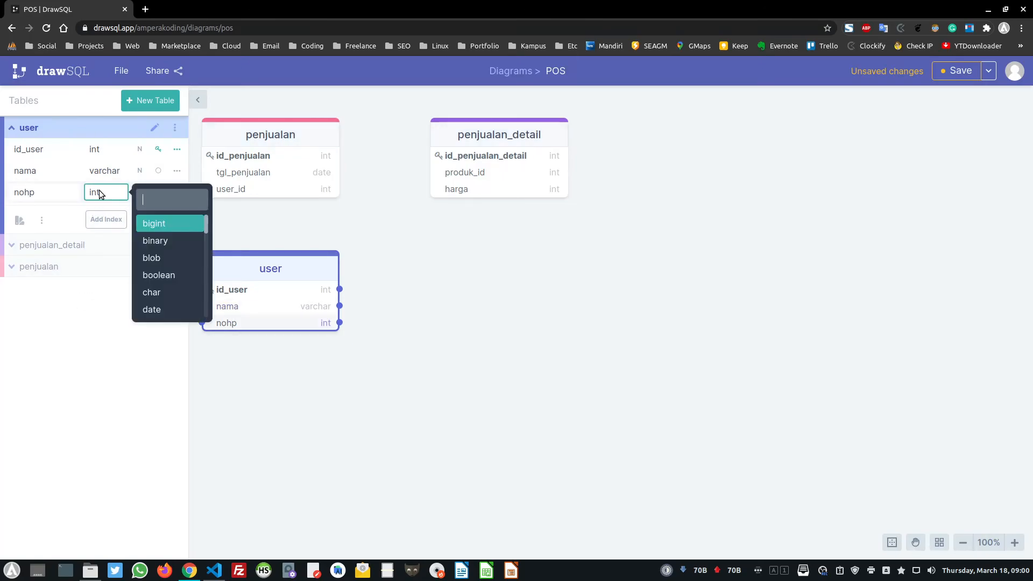
text(v)
click(179, 223)
mouse_move(295, 272)
mouse_down()
mouse_move(325, 274)
mouse_move(314, 278)
mouse_up()
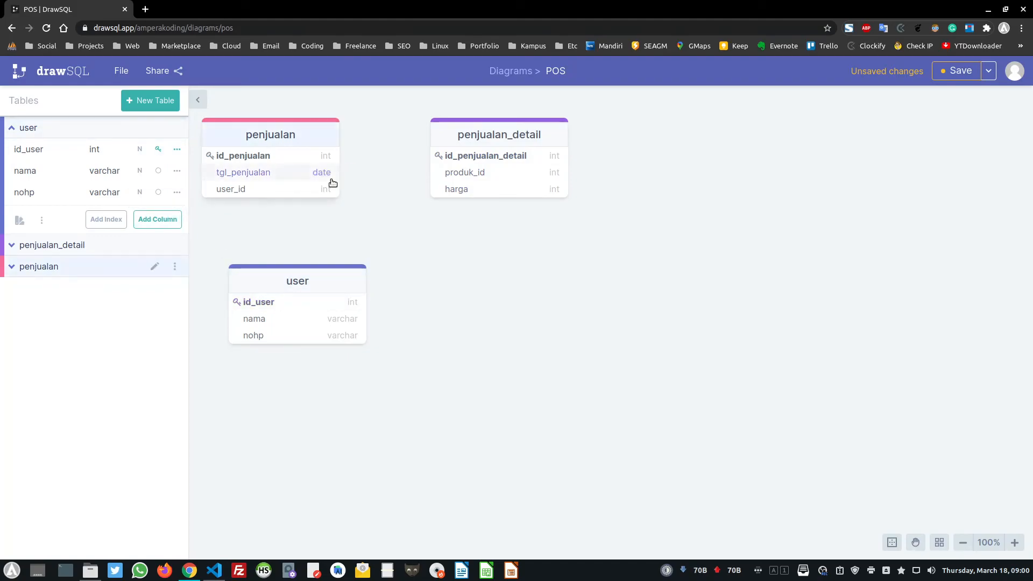
Add a produk table with columns id_produk, nama_produk and harga
click(150, 100)
text(produk)
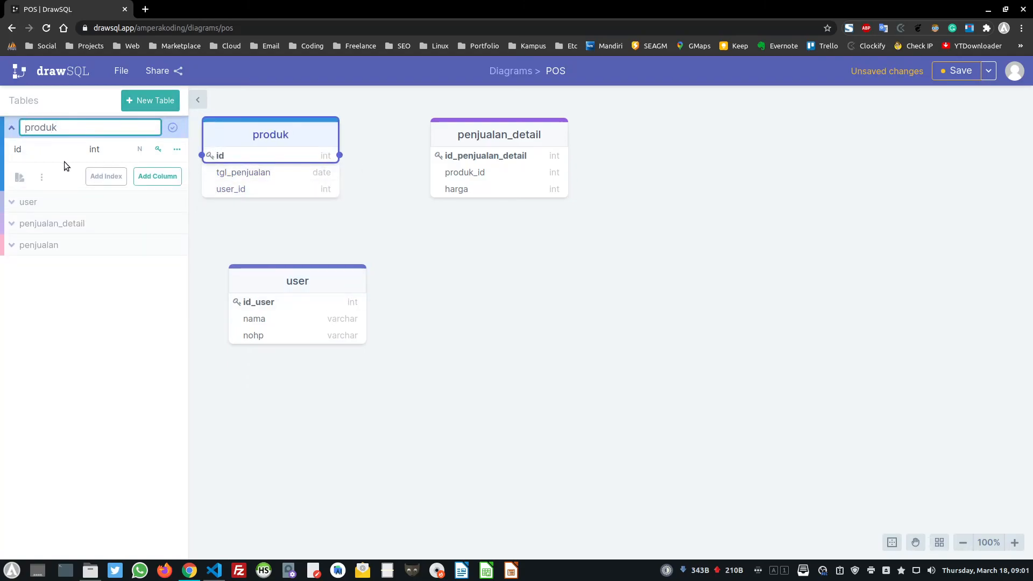
click(29, 156)
text(_produk)
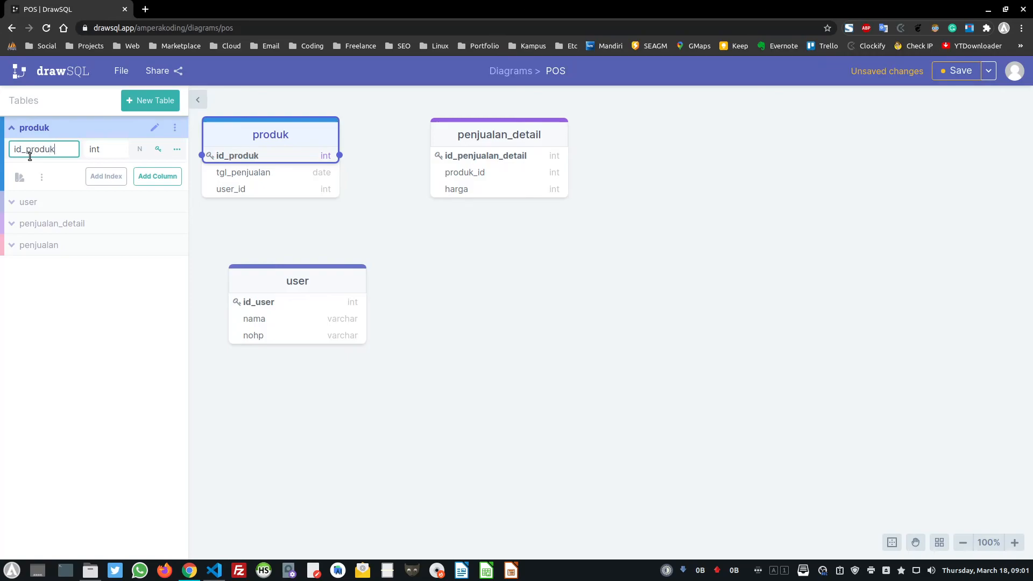
click(157, 176)
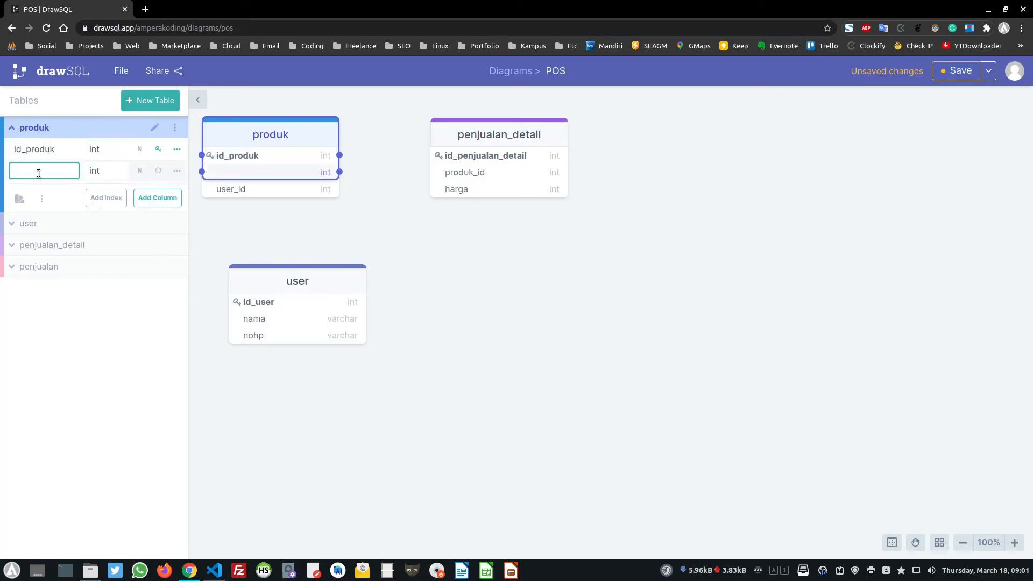
text(nama_produk)
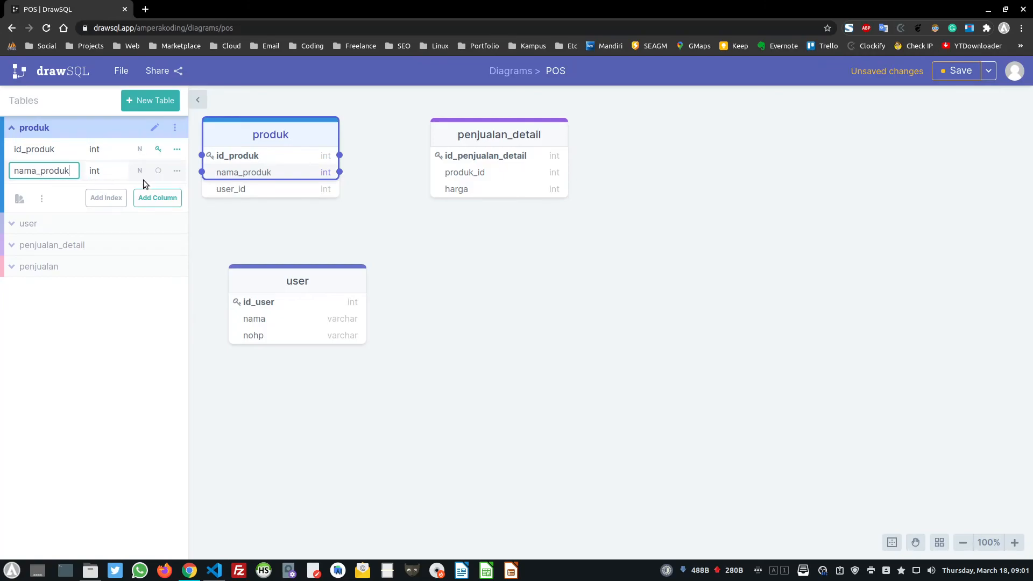
click(141, 199)
text(har)
click(100, 388)
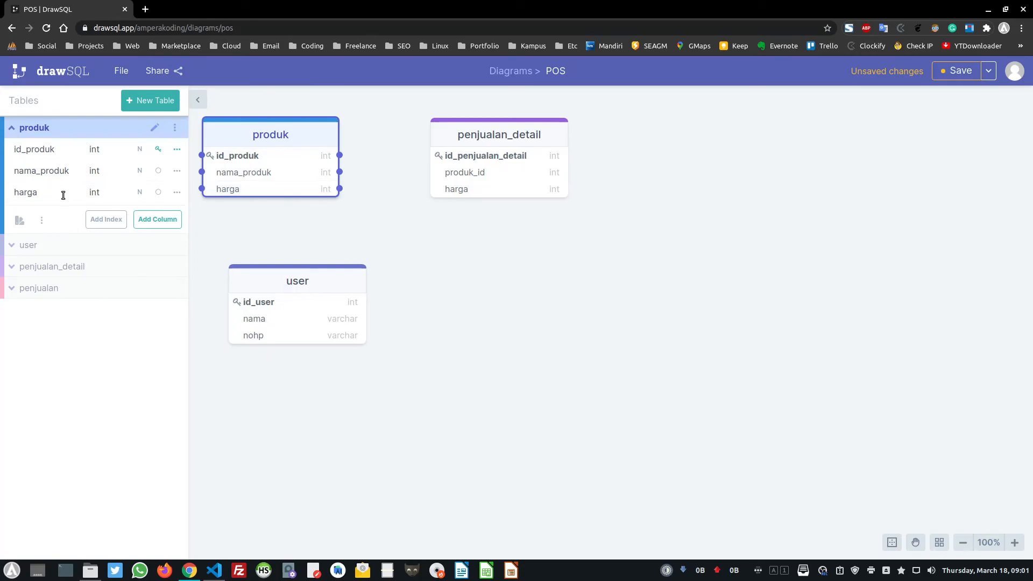
Set nama_produk's type to varchar and keep harga as int
click(100, 173)
text(varchar)
click(154, 200)
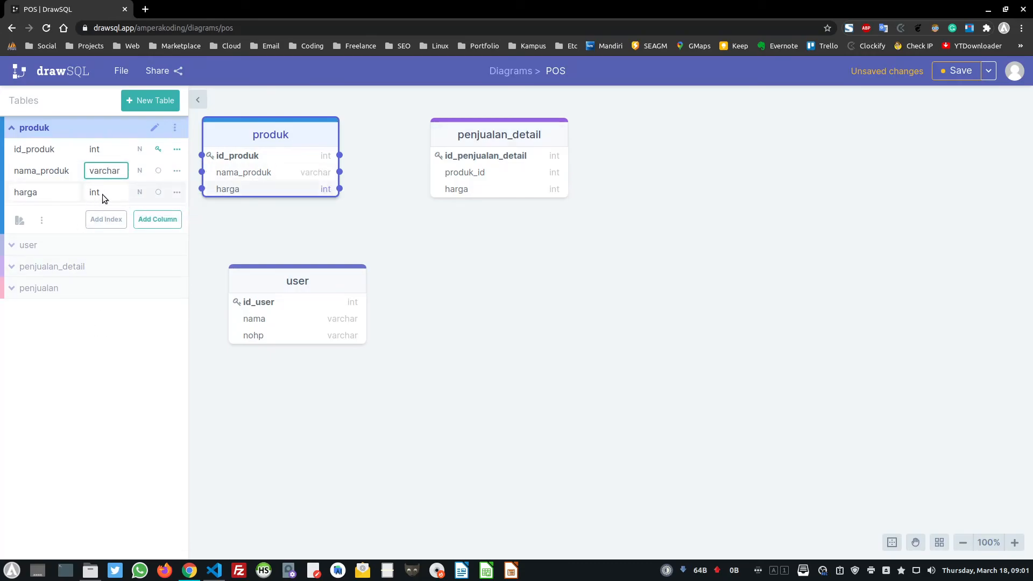
click(102, 195)
text(va)
key(Escape)
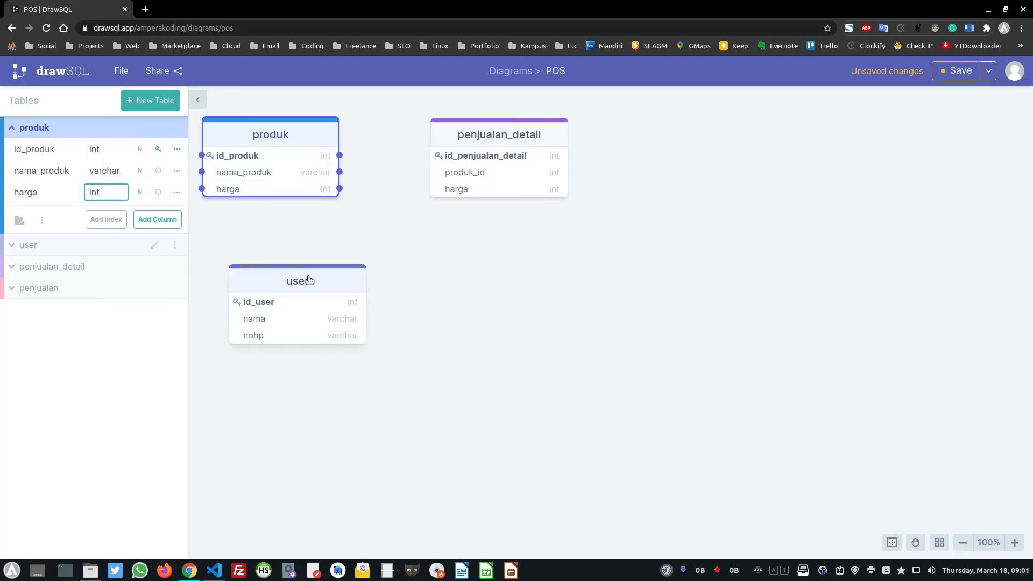
Spread the user, penjualan_detail, produk and penjualan tables across the canvas
drag(315, 278, 467, 280)
drag(487, 141, 646, 153)
drag(297, 131, 650, 276)
drag(447, 285, 369, 310)
drag(625, 284, 594, 308)
drag(276, 140, 380, 165)
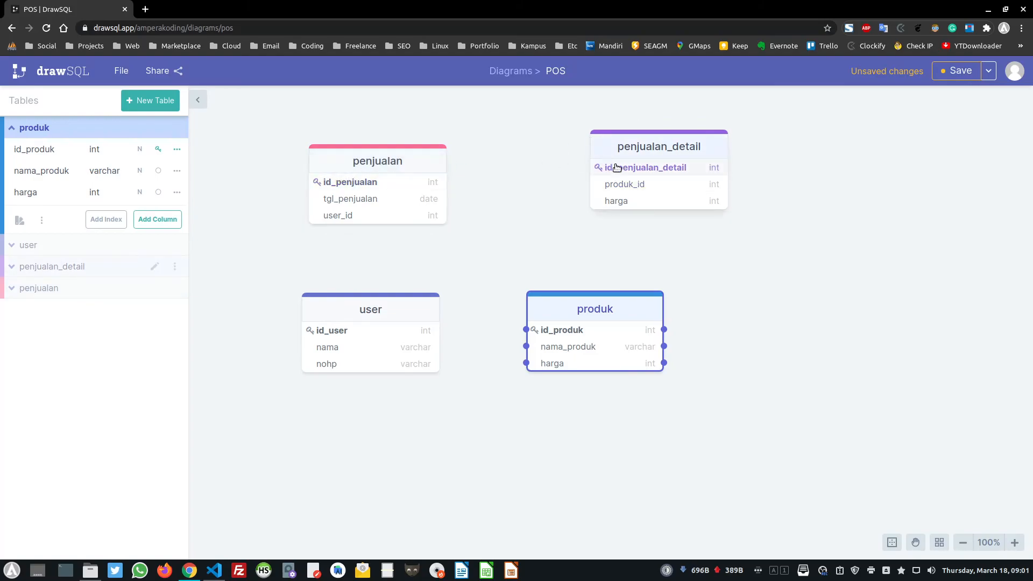
Link penjualan_detail's produk_id to produk's id_produk, then nudge both tables right and down
double_click(639, 184)
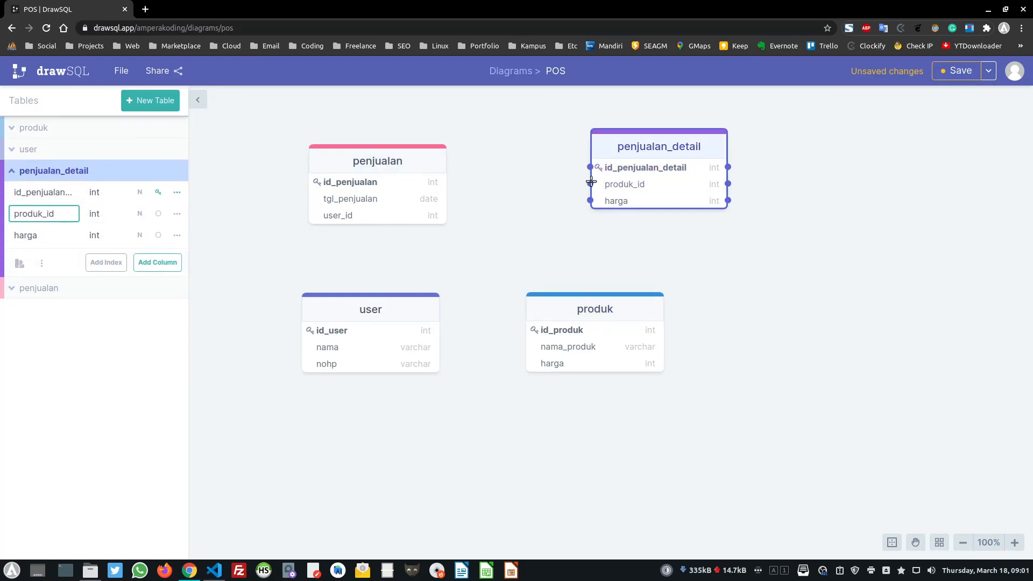
drag(590, 183, 522, 202)
drag(549, 195, 529, 329)
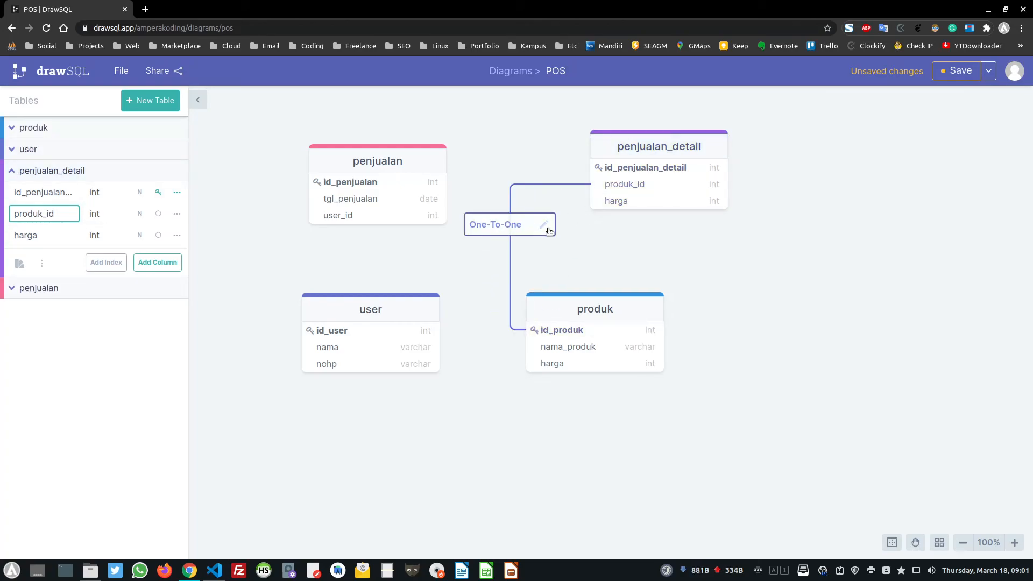
drag(574, 303, 616, 335)
drag(644, 160, 662, 169)
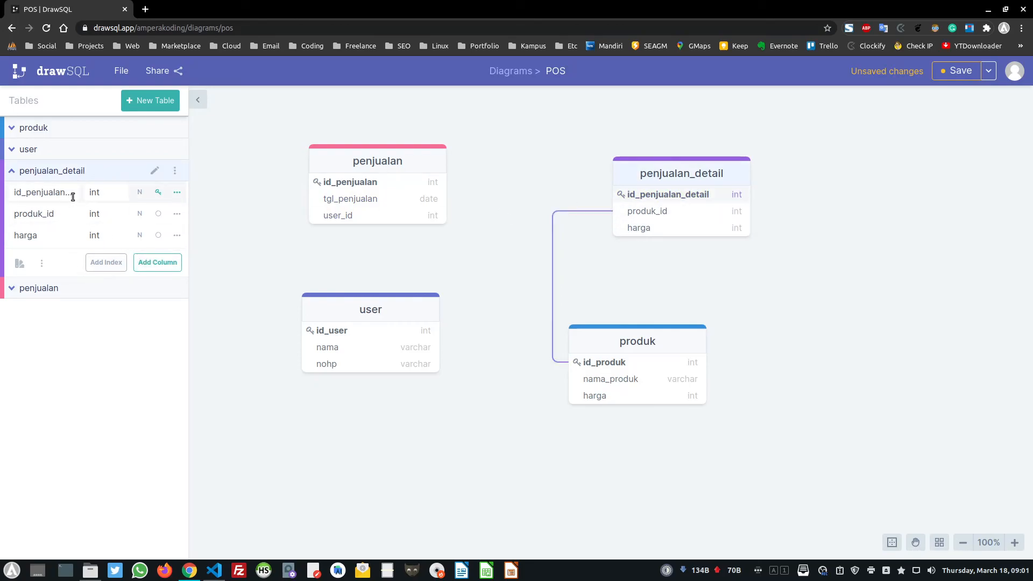
Add a penjualan_id int column below harga in the penjualan_detail table
click(158, 262)
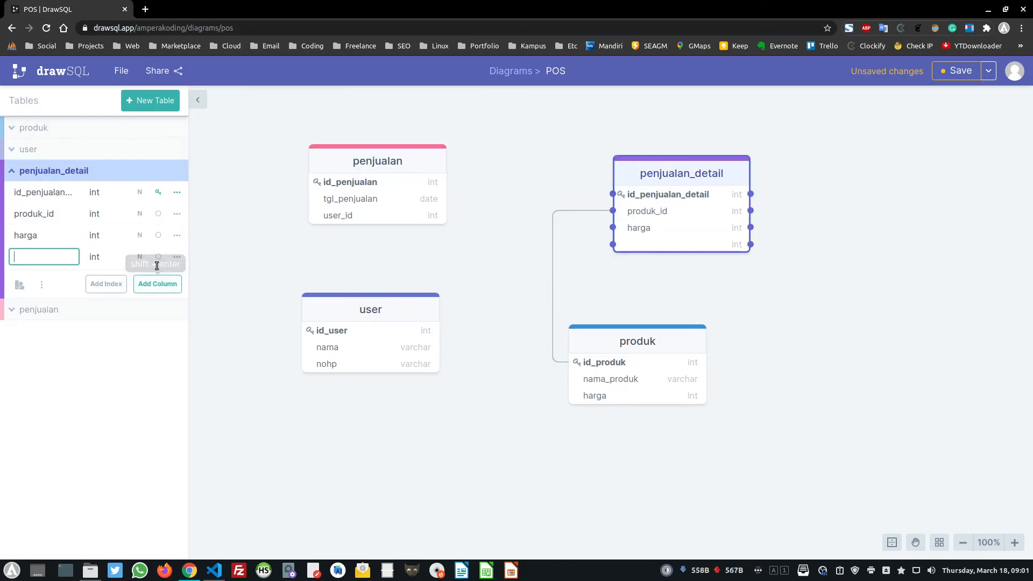
text(penjualan_id)
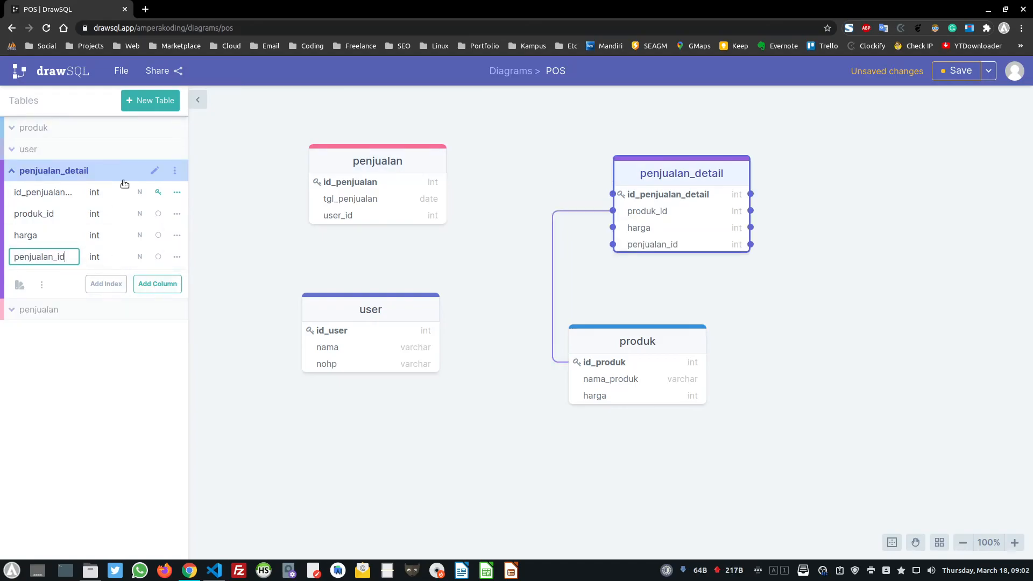
click(34, 235)
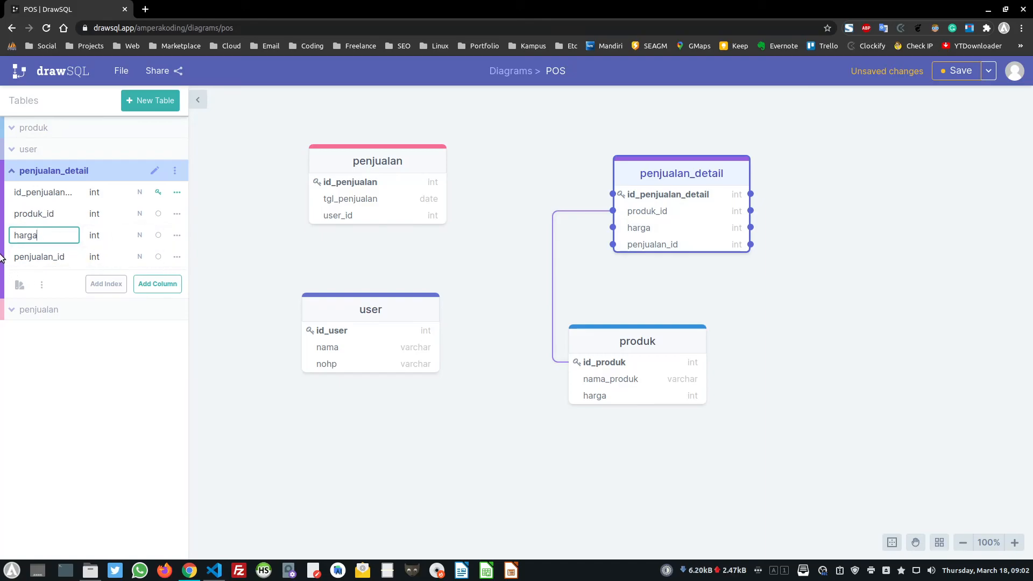
click(43, 257)
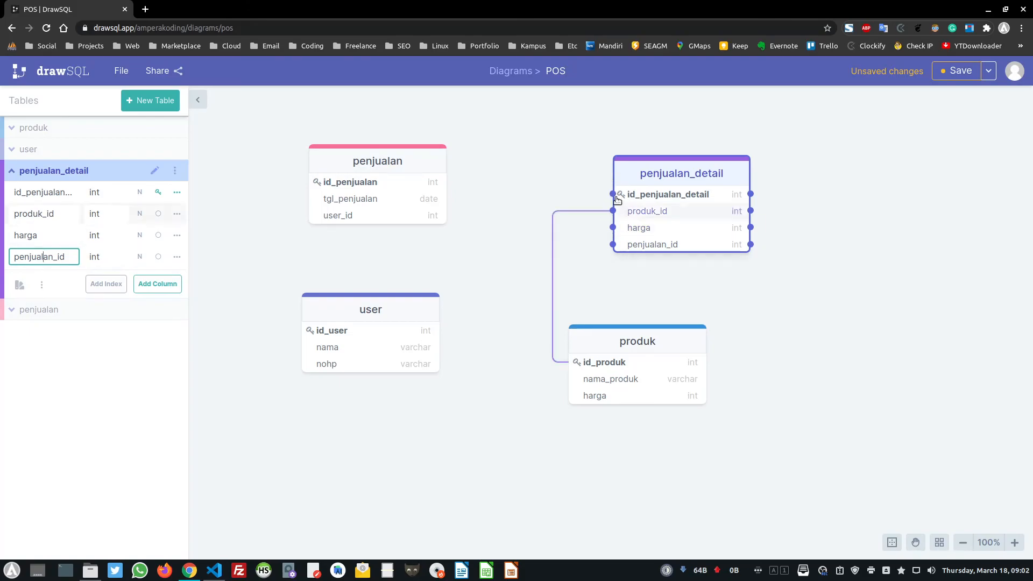
Link penjualan_id to penjualan's id_penjualan and rearrange the produk, penjualan_detail and user tables
drag(573, 238, 418, 175)
drag(676, 169, 679, 139)
drag(624, 339, 870, 240)
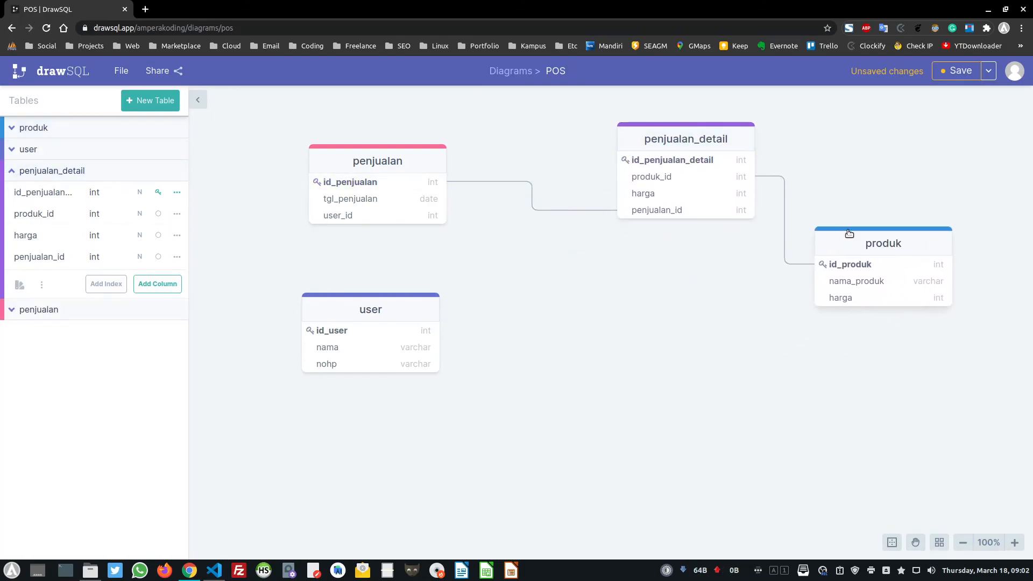
drag(690, 134, 621, 222)
drag(372, 308, 433, 394)
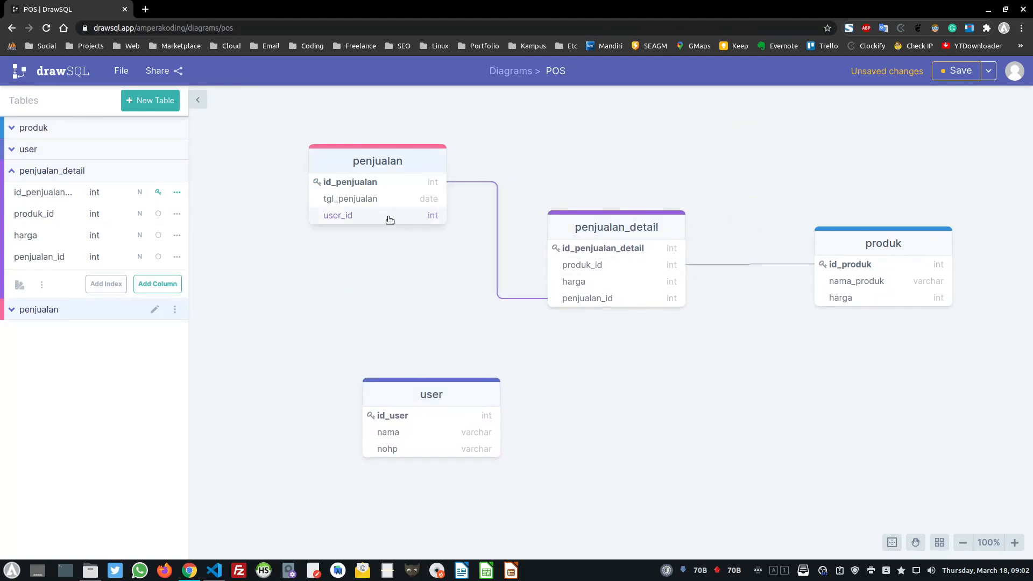
Link the penjualan table's user_id to user's id_user
click(398, 154)
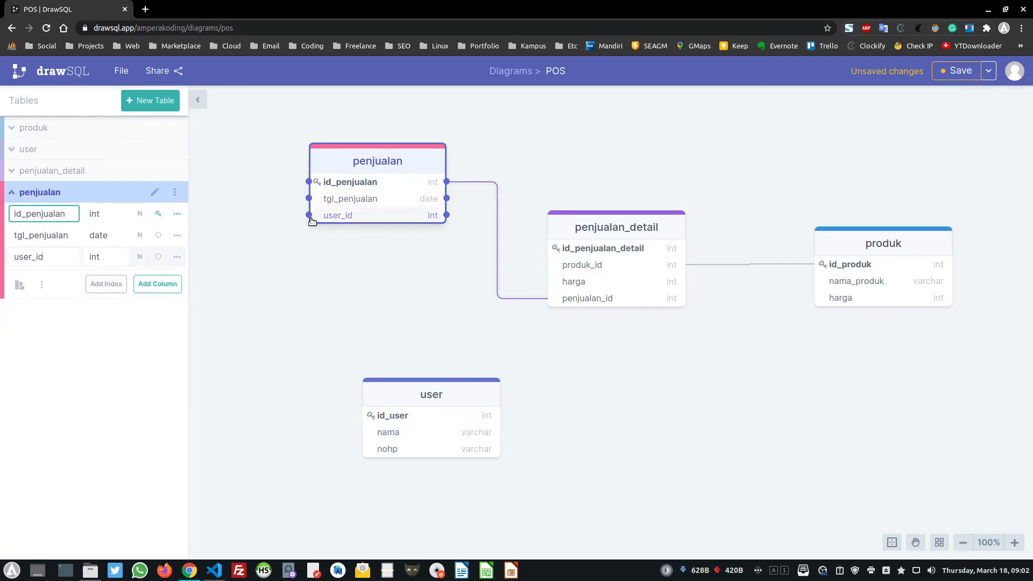
drag(309, 215, 379, 421)
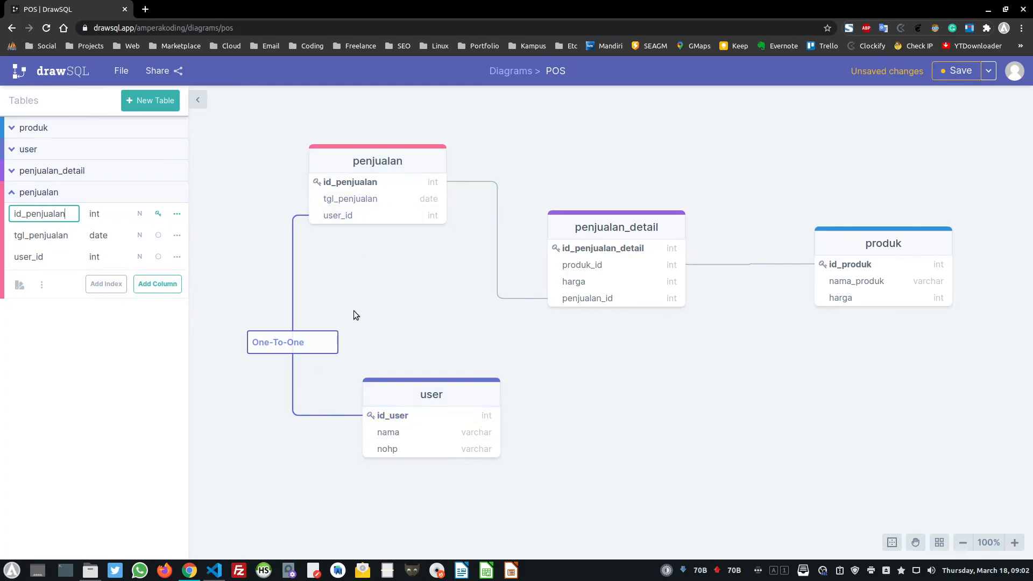
click(370, 217)
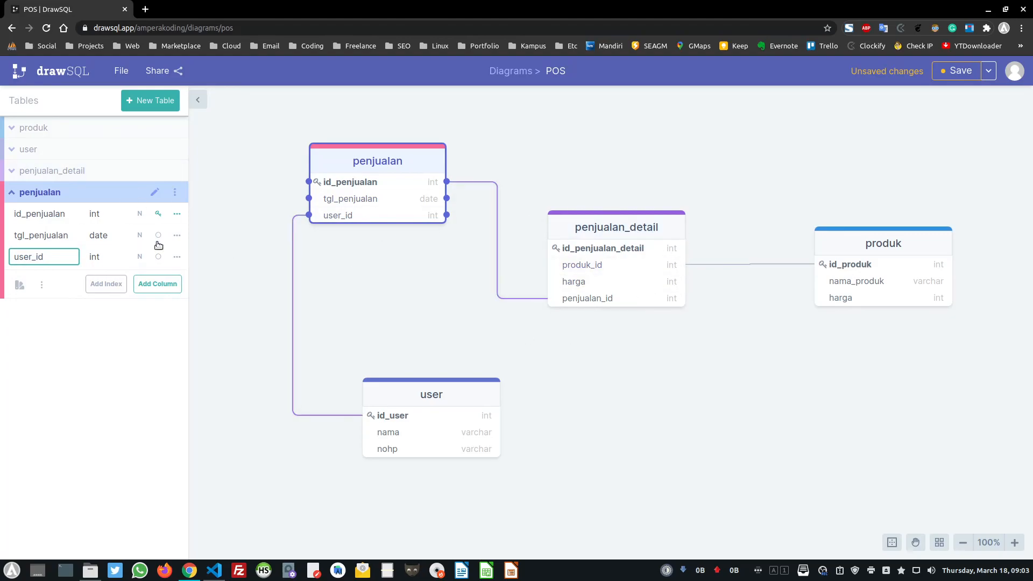
Make the penjualan table green, then dismiss its actions menu without deleting anything
click(24, 291)
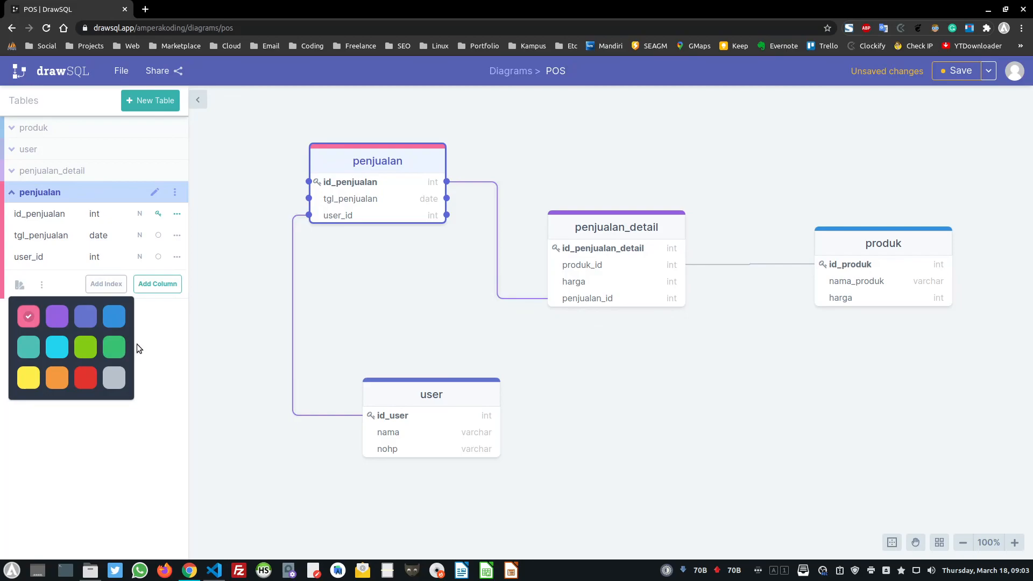
click(114, 354)
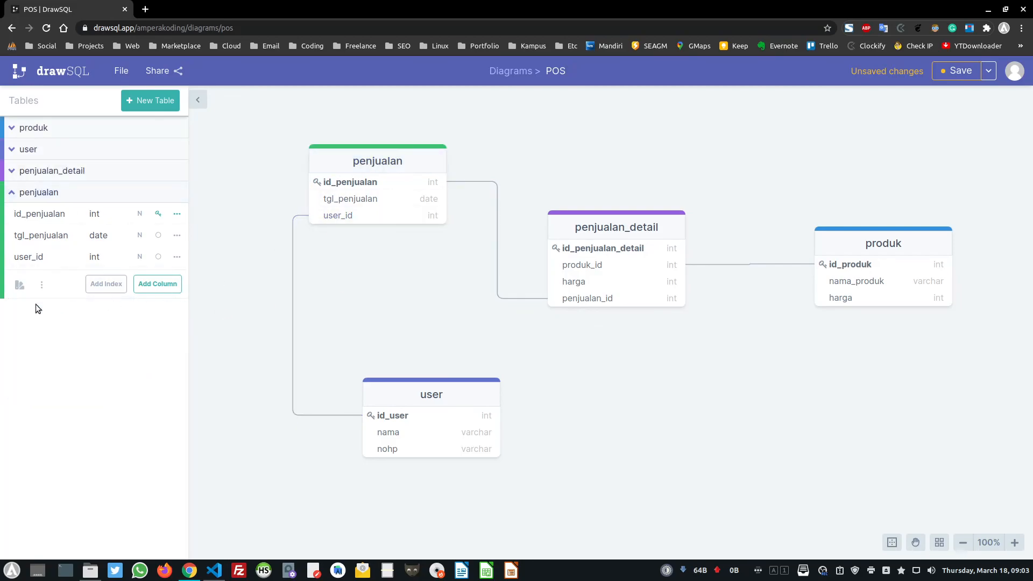
click(41, 285)
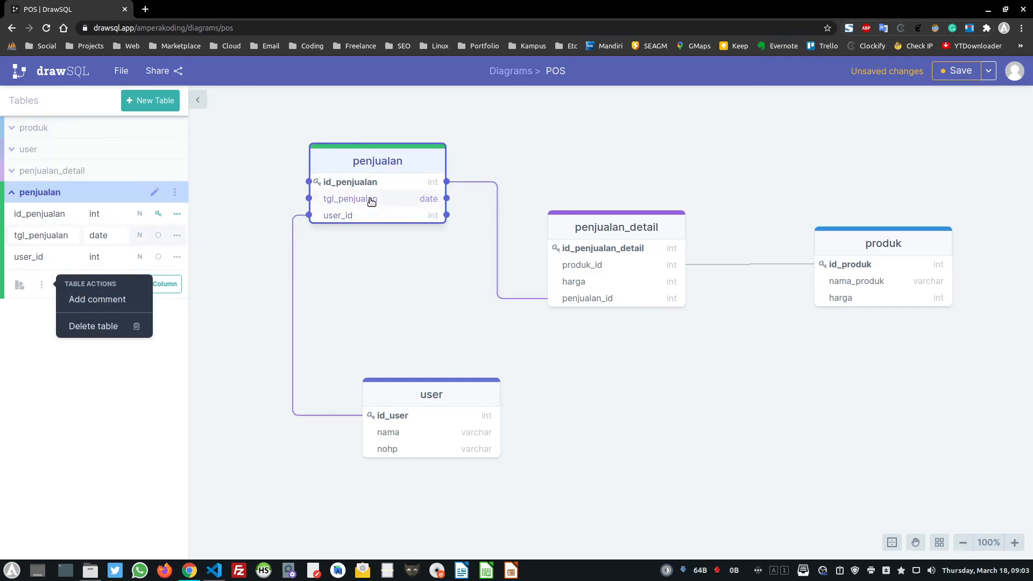
click(49, 292)
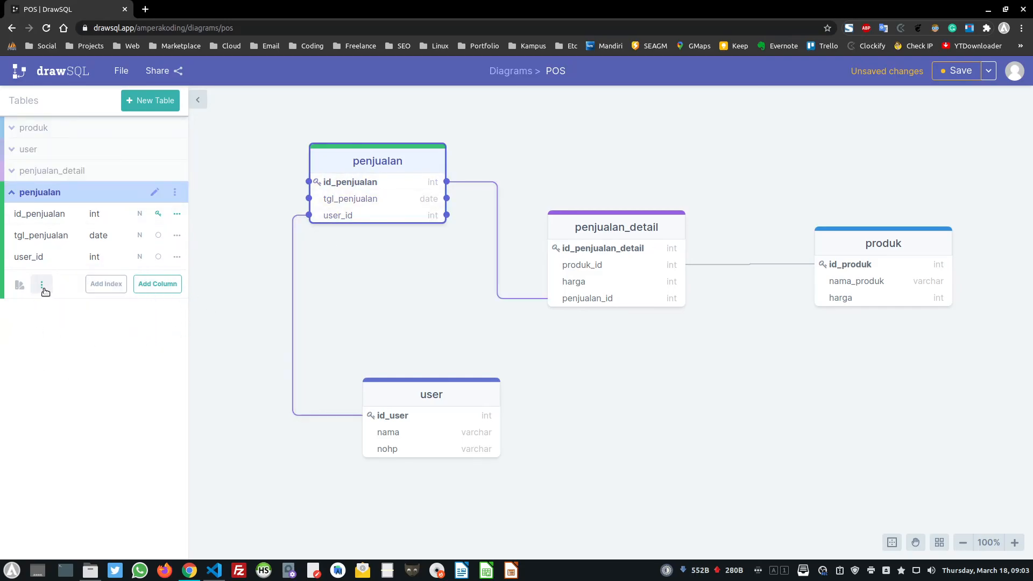
click(45, 290)
click(43, 309)
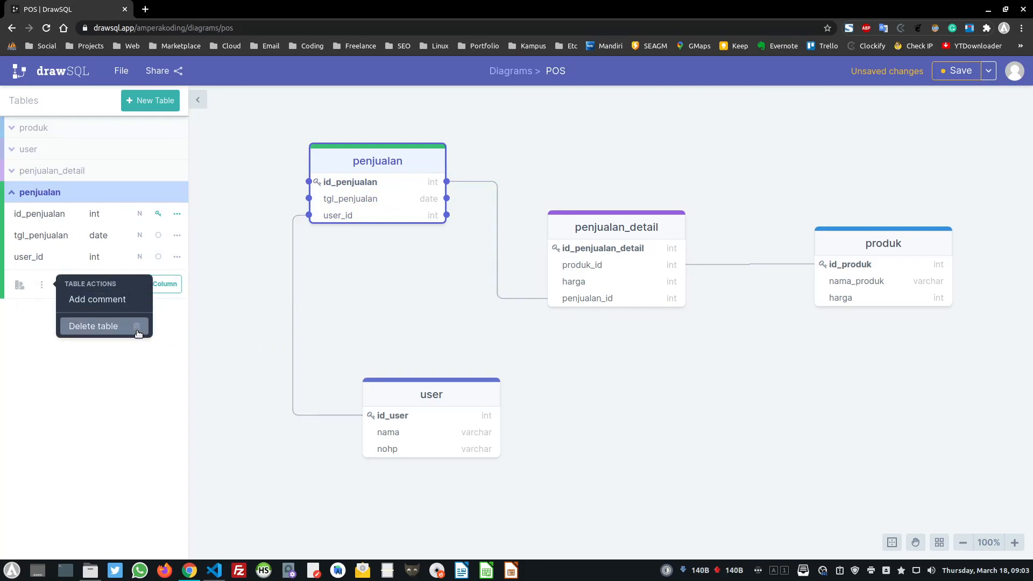
click(409, 281)
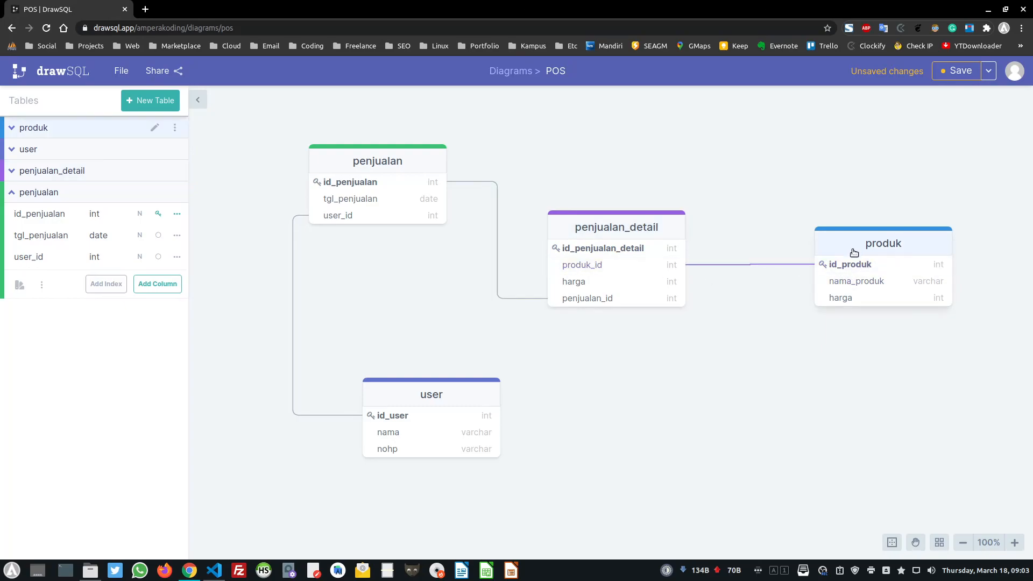
Drag the produk table down and left, below the level of penjualan_detail
drag(827, 261, 778, 345)
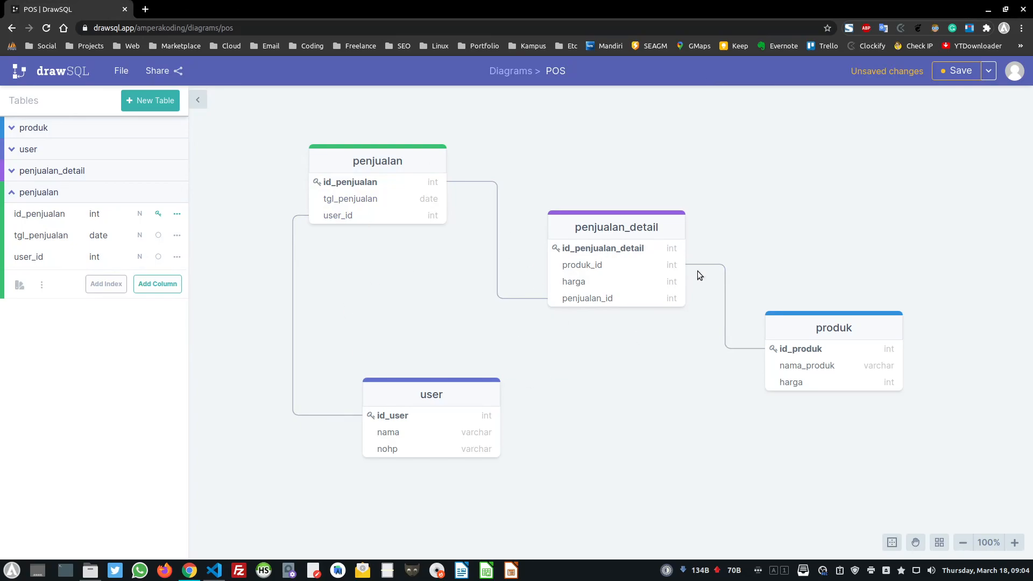
Save the POS diagram, then nudge the user table slightly left and up
click(957, 71)
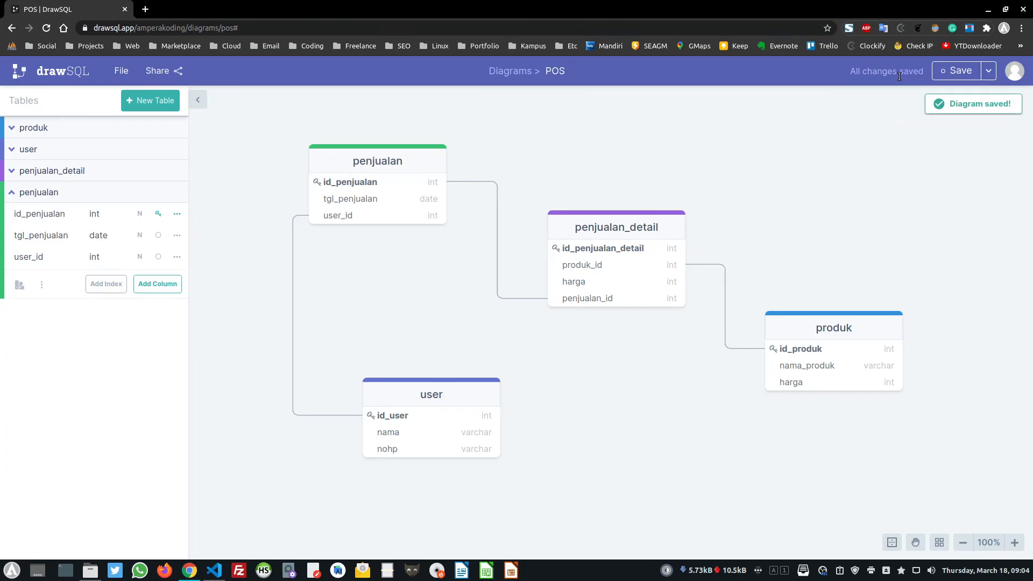
click(992, 71)
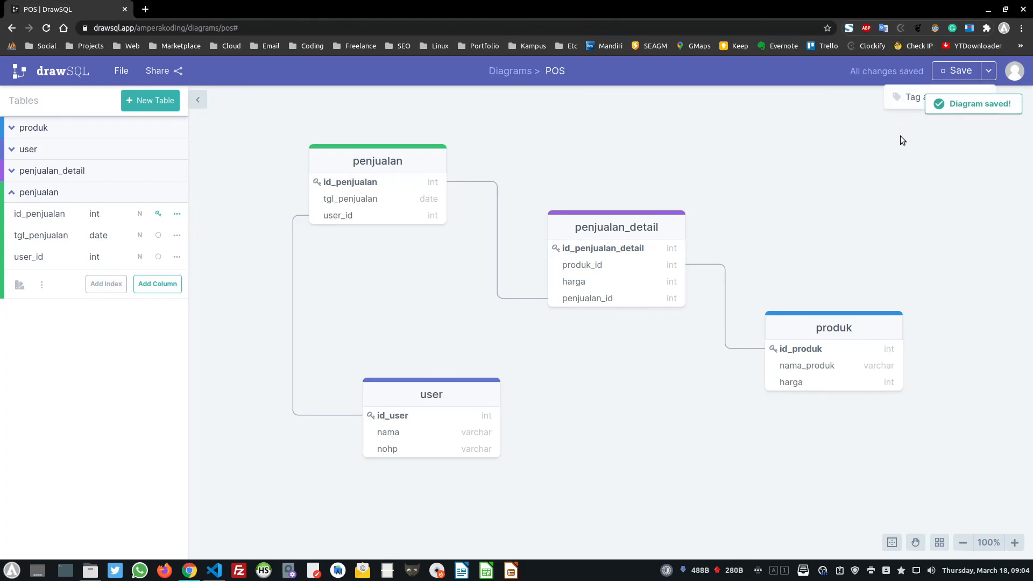
mouse_move(990, 71)
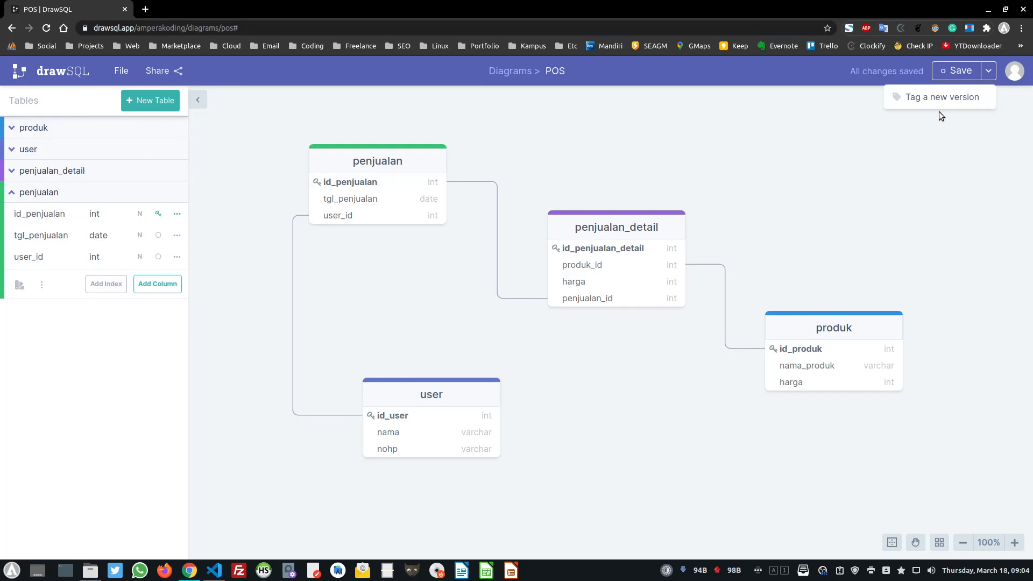
click(893, 132)
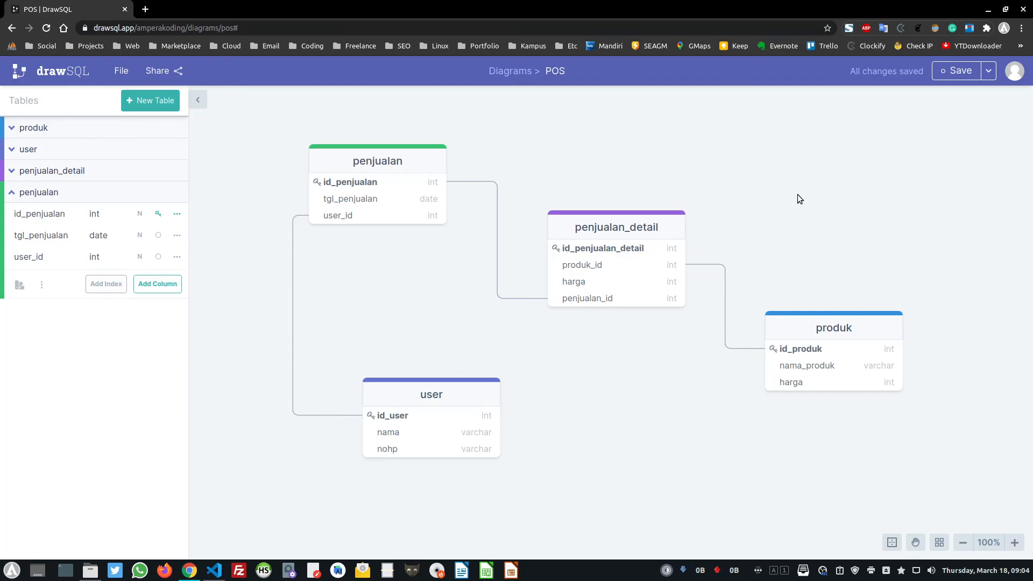
drag(429, 395, 397, 388)
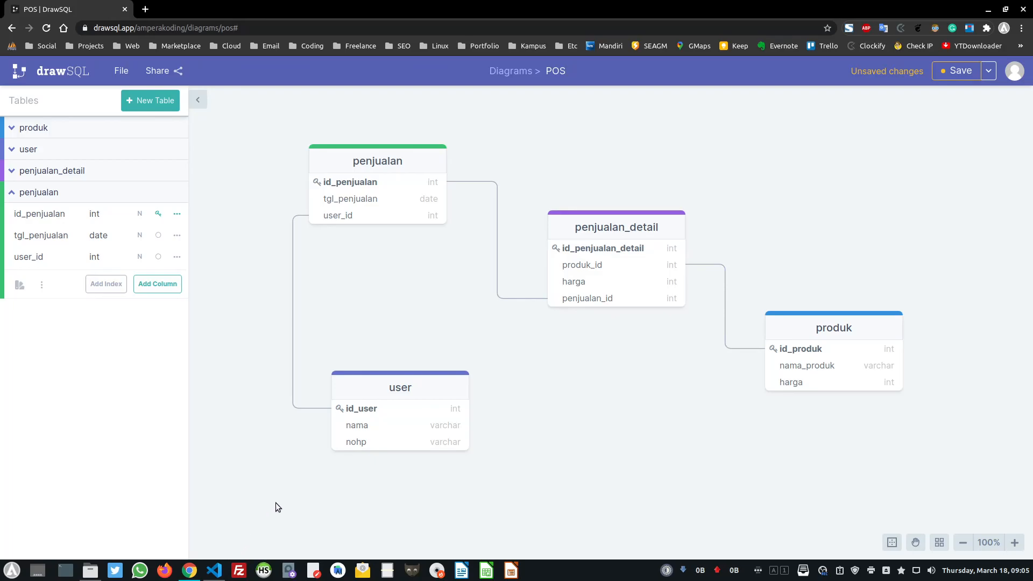
Launch DBeaver Community from the application launcher
key(super)
text(dbea)
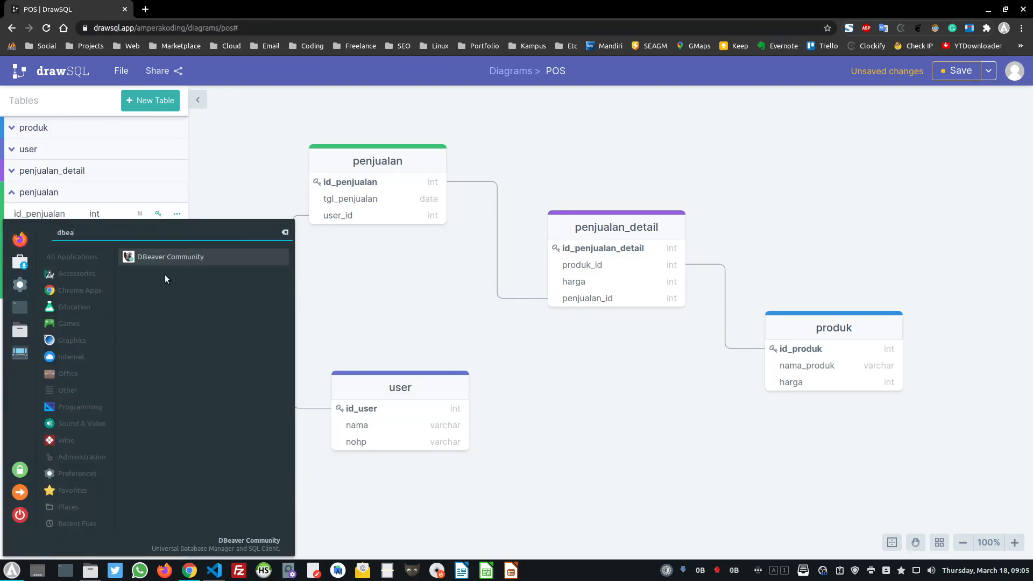
click(183, 259)
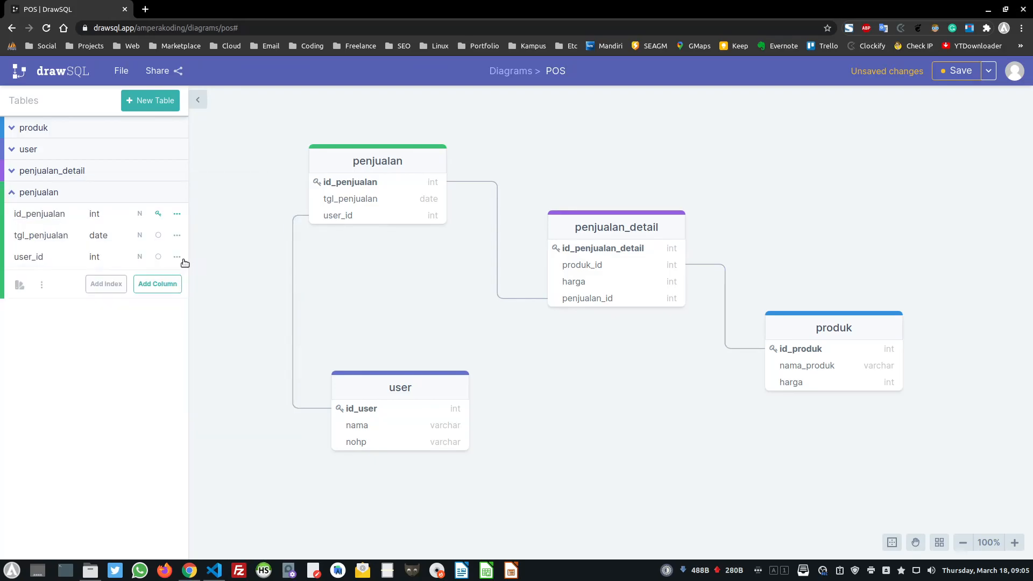
Log in to phpMyAdmin in Chrome, then dismiss DBeaver's Connection lost error
click(144, 9)
click(11, 46)
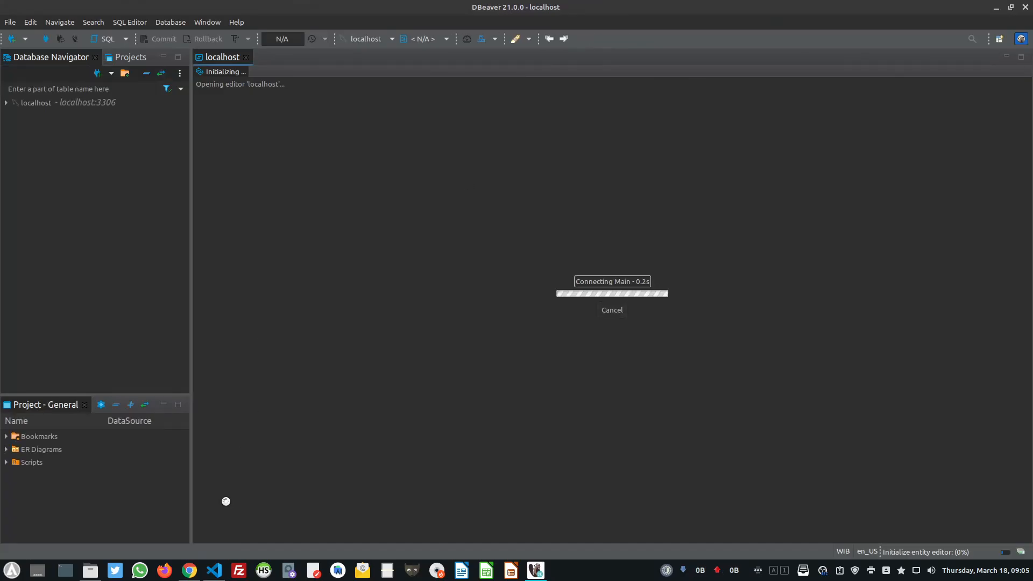
mouse_move(191, 575)
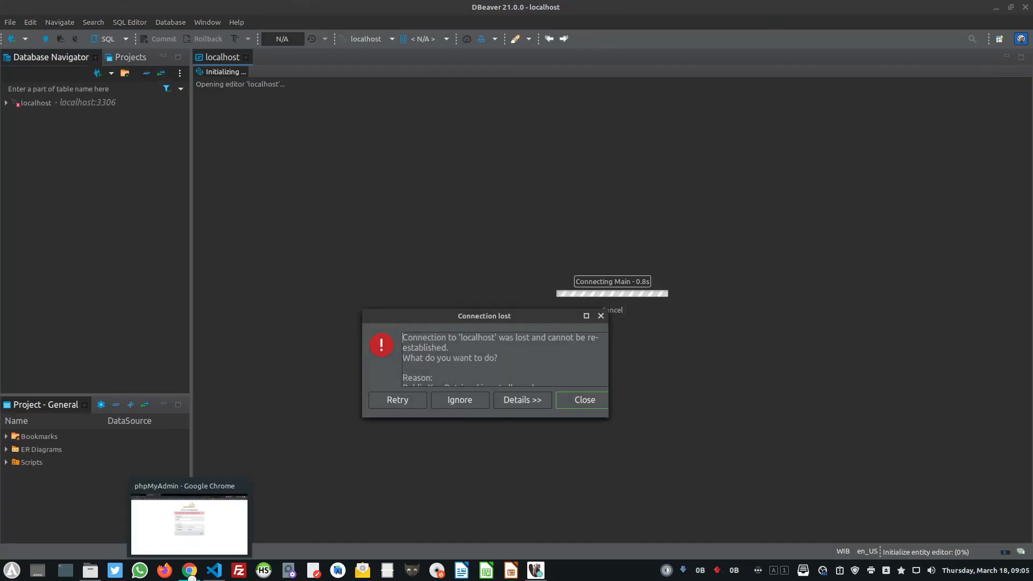
click(189, 524)
click(618, 366)
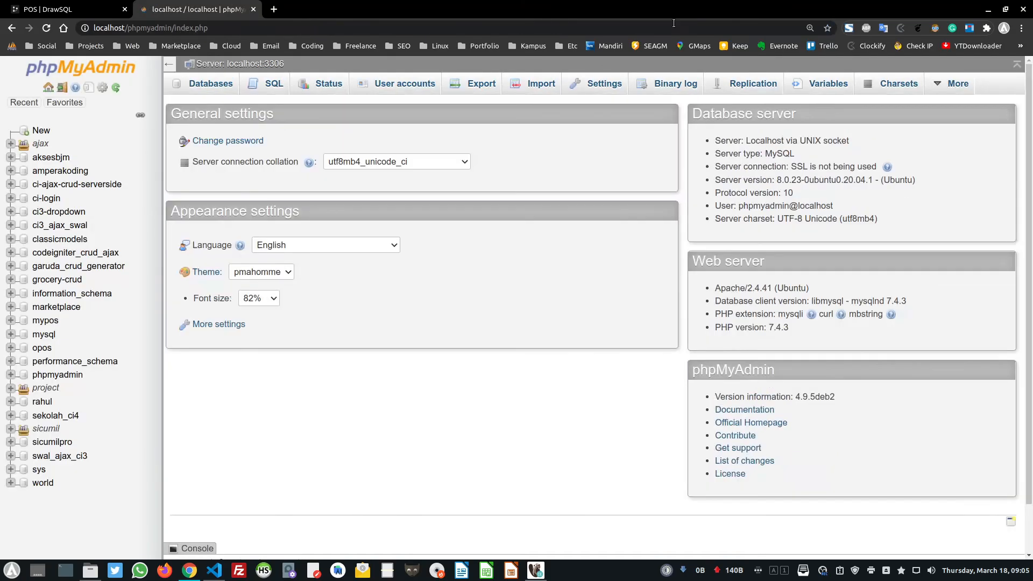
click(1021, 9)
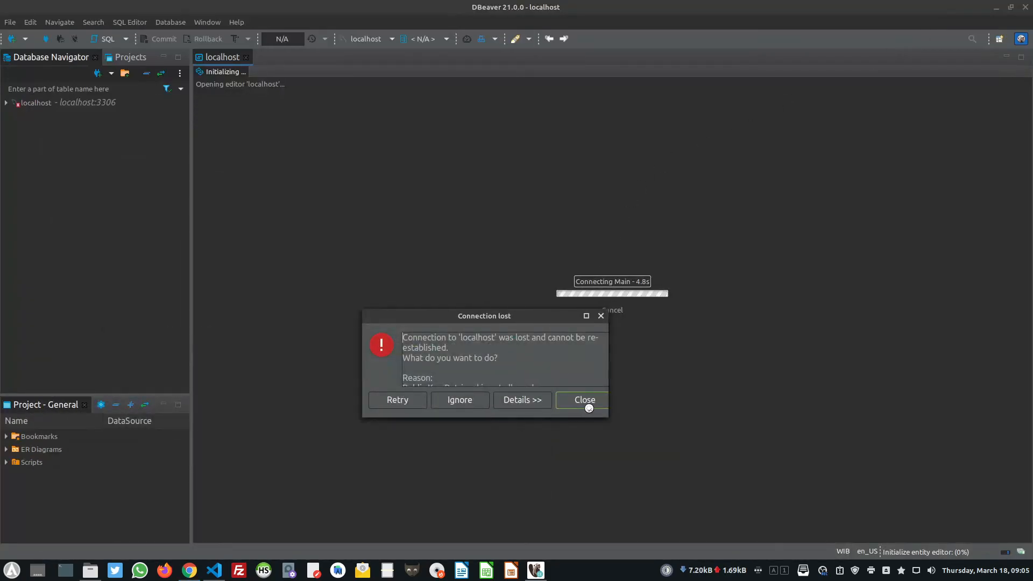
click(589, 407)
Connect to localhost, view the marketplace database's ER diagram, then close its editor
double_click(28, 101)
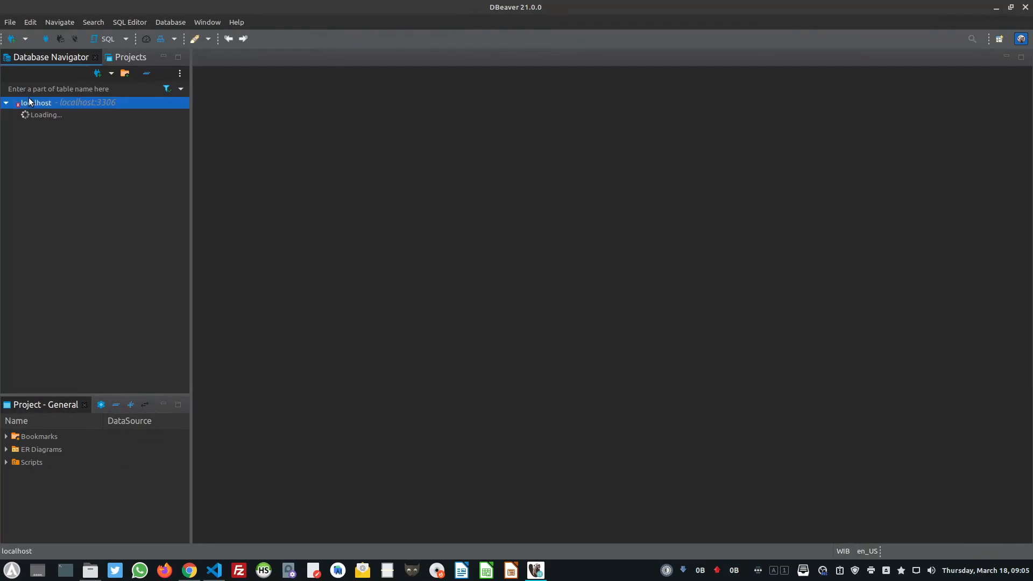
click(52, 115)
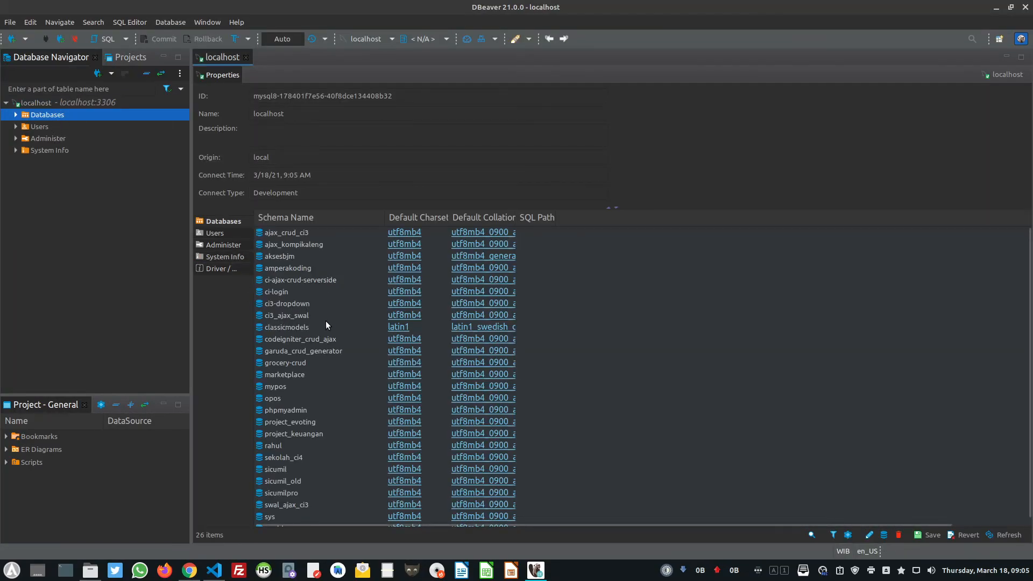
double_click(280, 375)
click(273, 73)
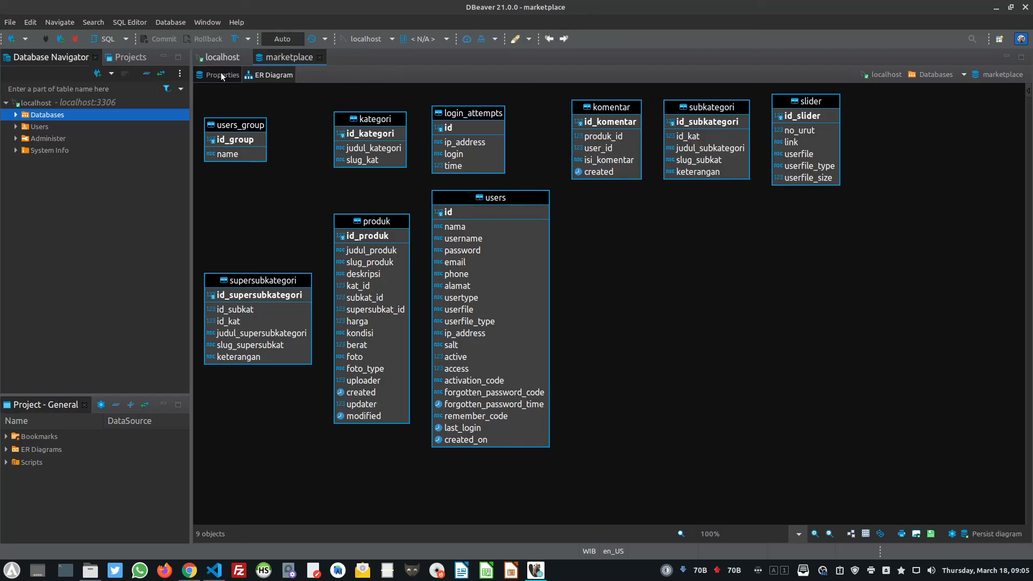
key(ctrl+w)
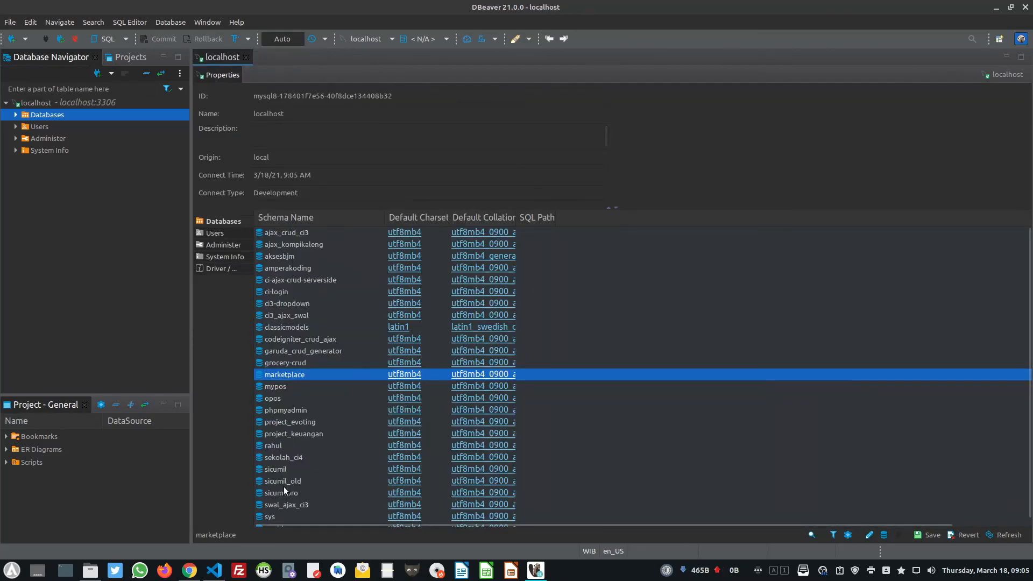
Open the opos ER diagram and rearrange its supplier, company, cabang, pembelian and penjualan tables
double_click(285, 400)
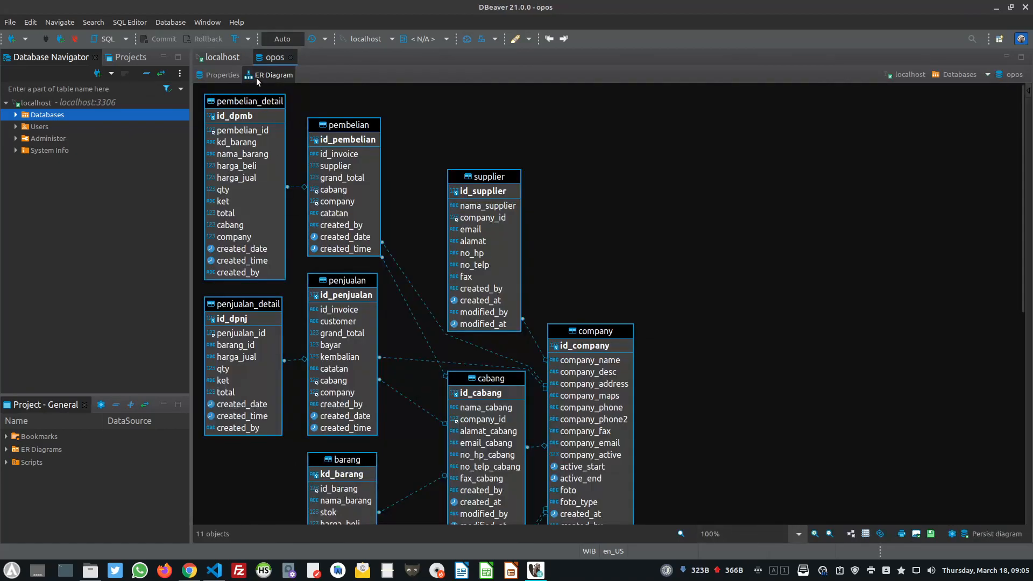
drag(496, 176, 776, 157)
drag(591, 330, 641, 130)
drag(499, 378, 837, 357)
drag(647, 134, 643, 117)
drag(345, 126, 484, 108)
drag(347, 280, 410, 254)
drag(349, 463, 360, 439)
Scroll through the opos diagram, then return to the POS | DrawSQL tab in Chrome
scroll(544, 414, down, 1)
scroll(543, 415, up, 1)
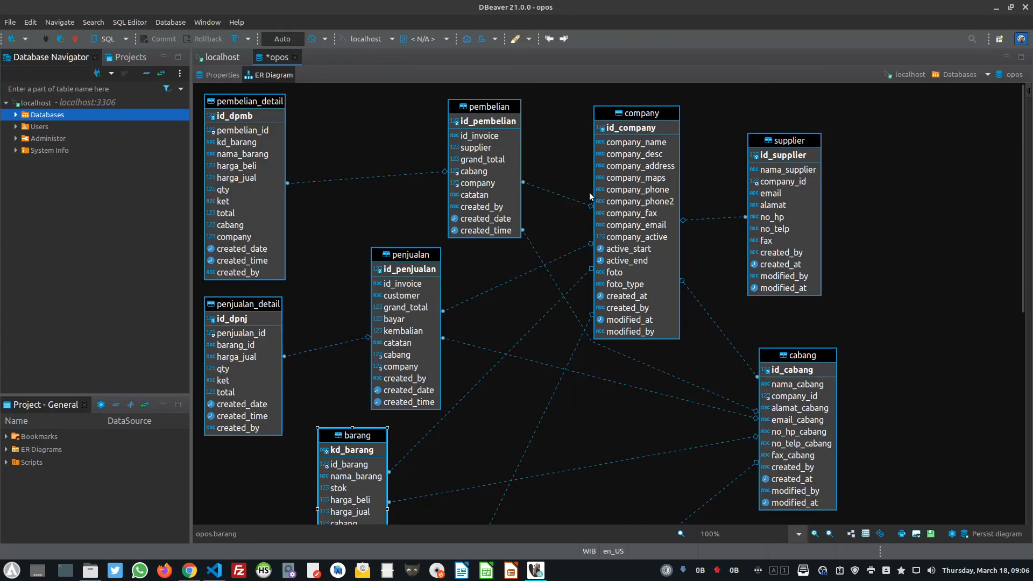
scroll(463, 342, down, 10)
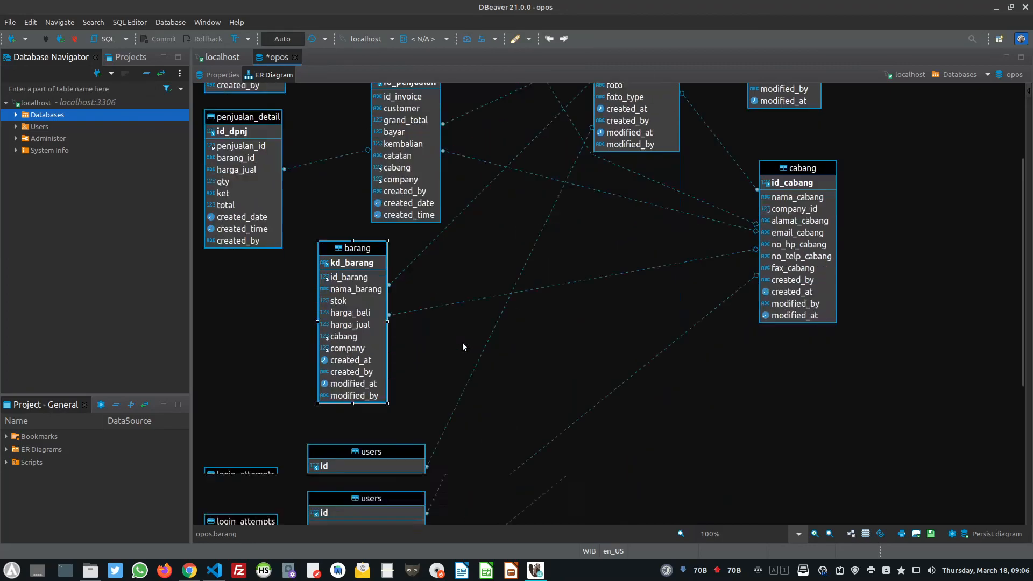
scroll(463, 342, up, 10)
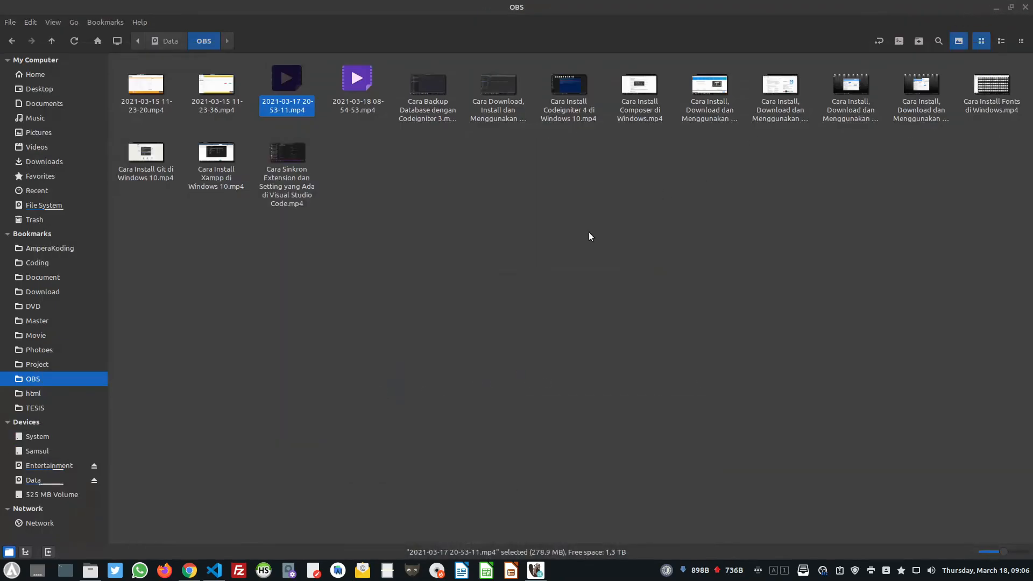
click(195, 577)
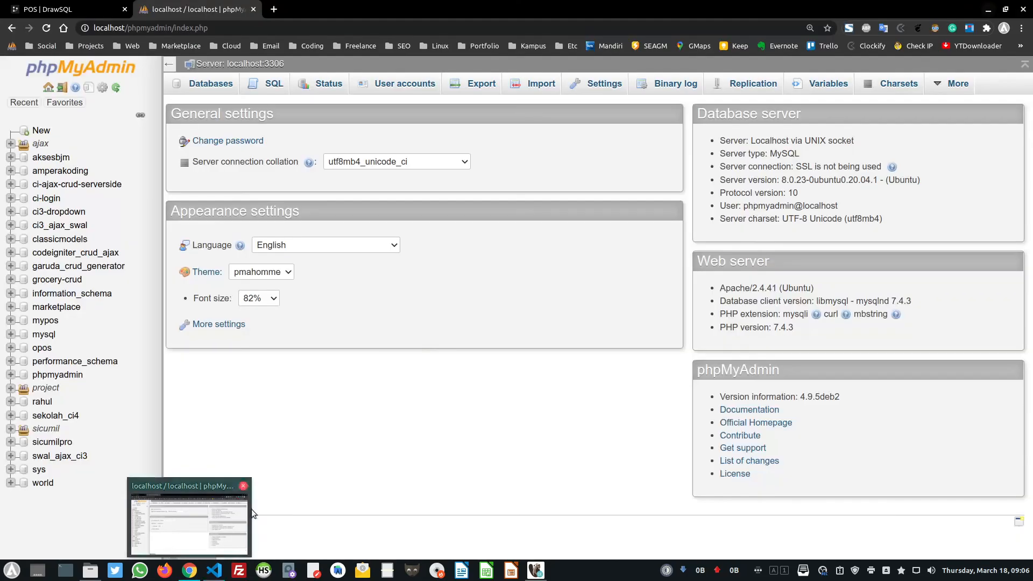
click(64, 8)
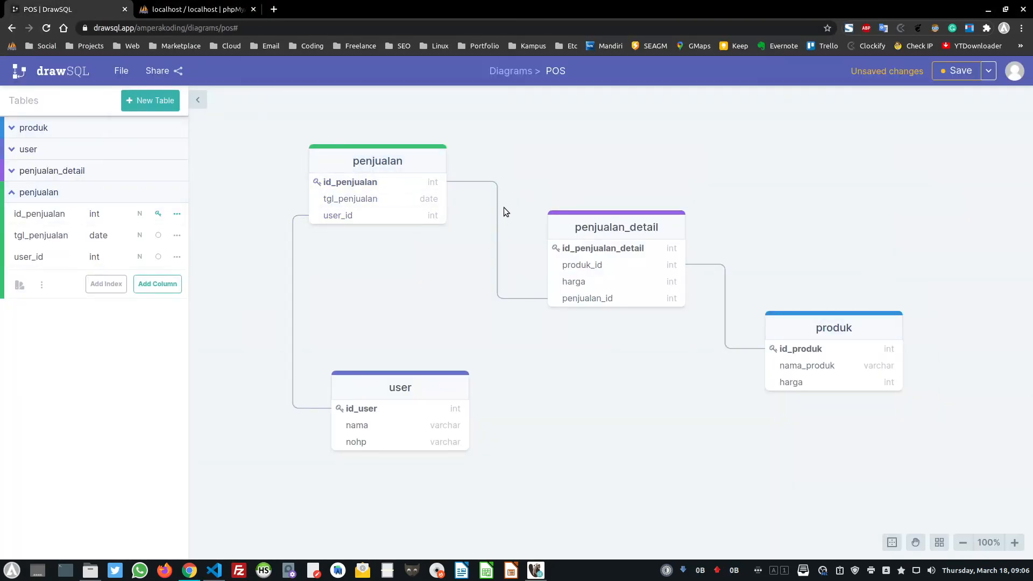